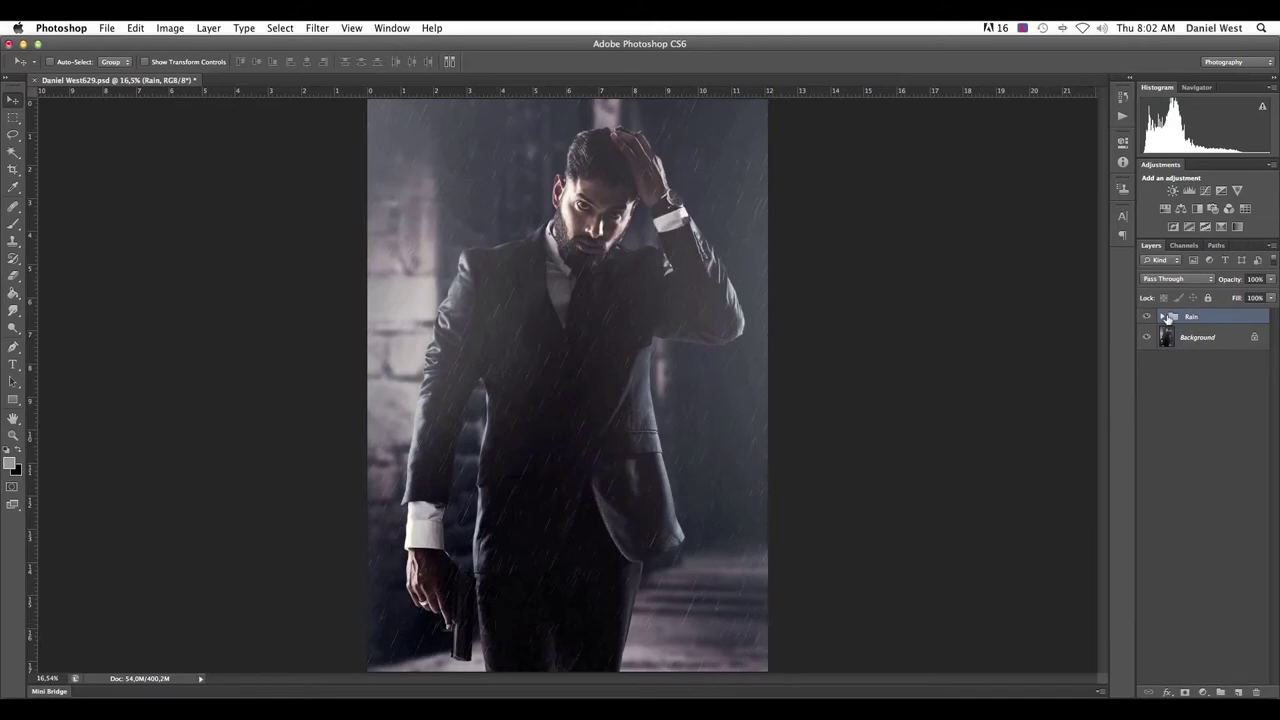
Hide the existing Rain group in the Layers panel so no streaks show.
{"action": "left_click", "coordinate": [1148, 317]}
{"action": "left_click", "coordinate": [1149, 318]}
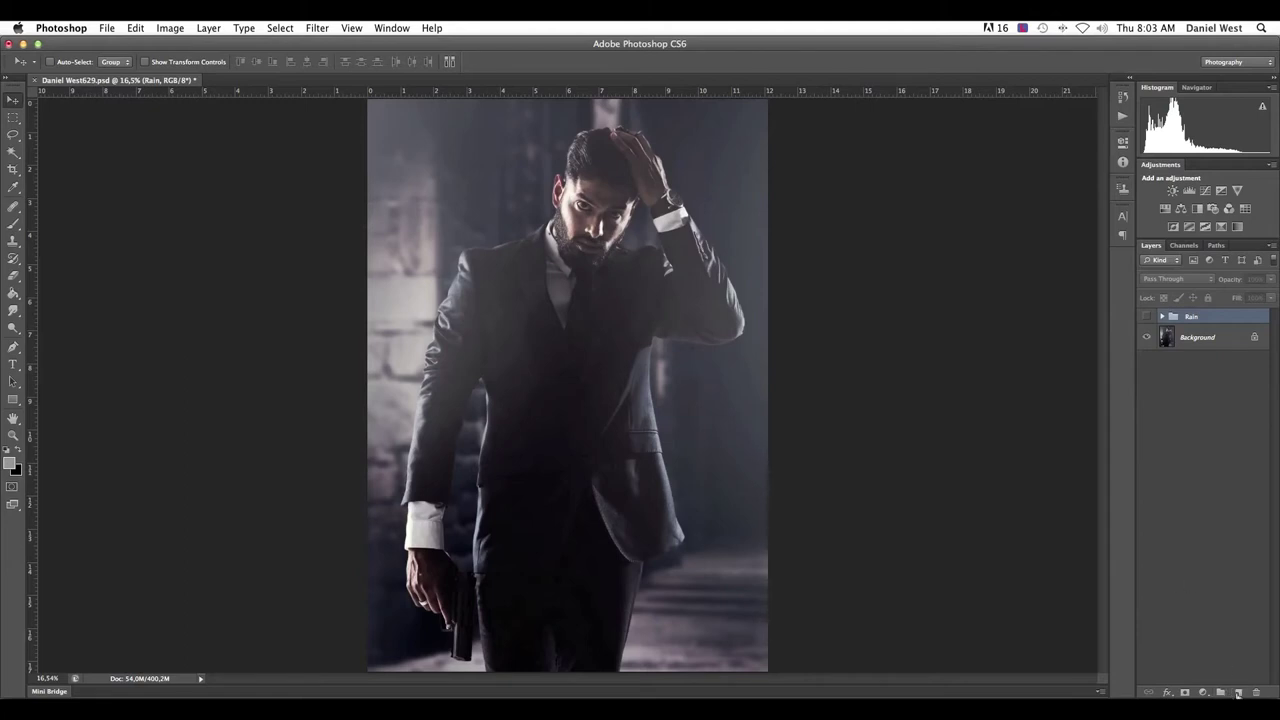
Add an empty layer named 'Rain' with colour None and Normal mode.
{"action": "left_click", "coordinate": [1237, 692], "text": "alt"}
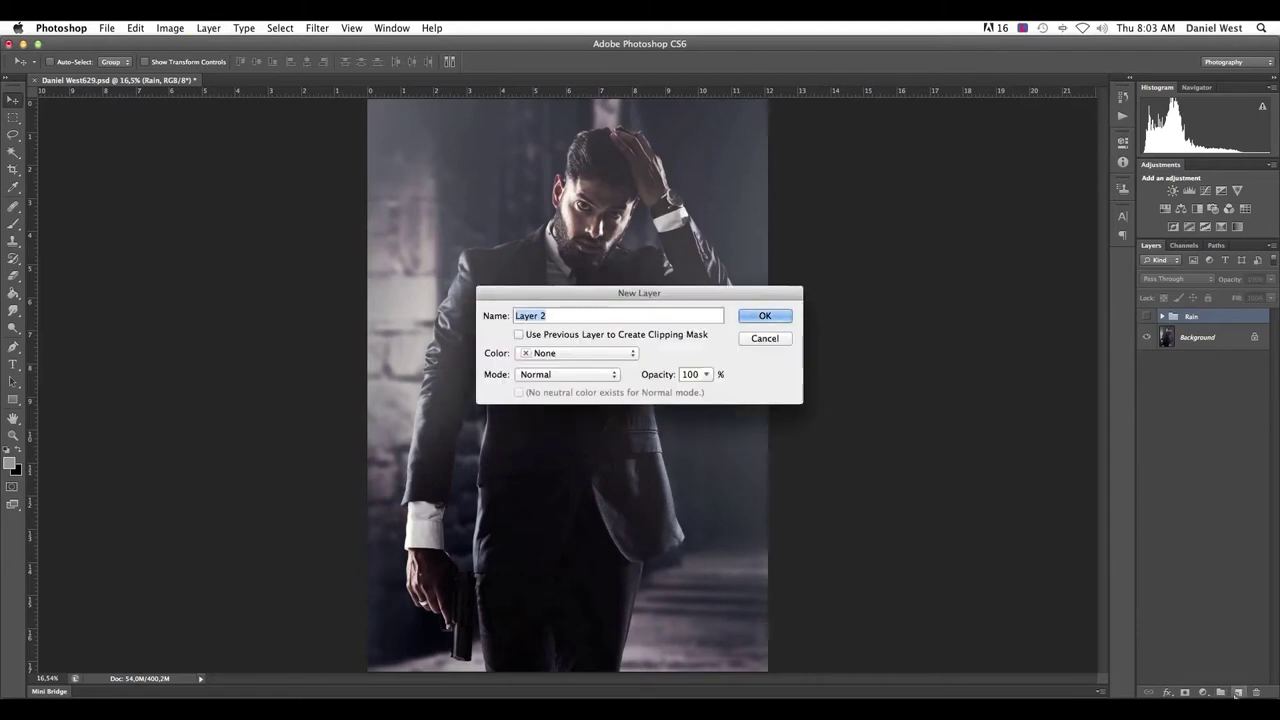
{"action": "type", "text": "Rain"}
{"action": "left_click", "coordinate": [571, 357]}
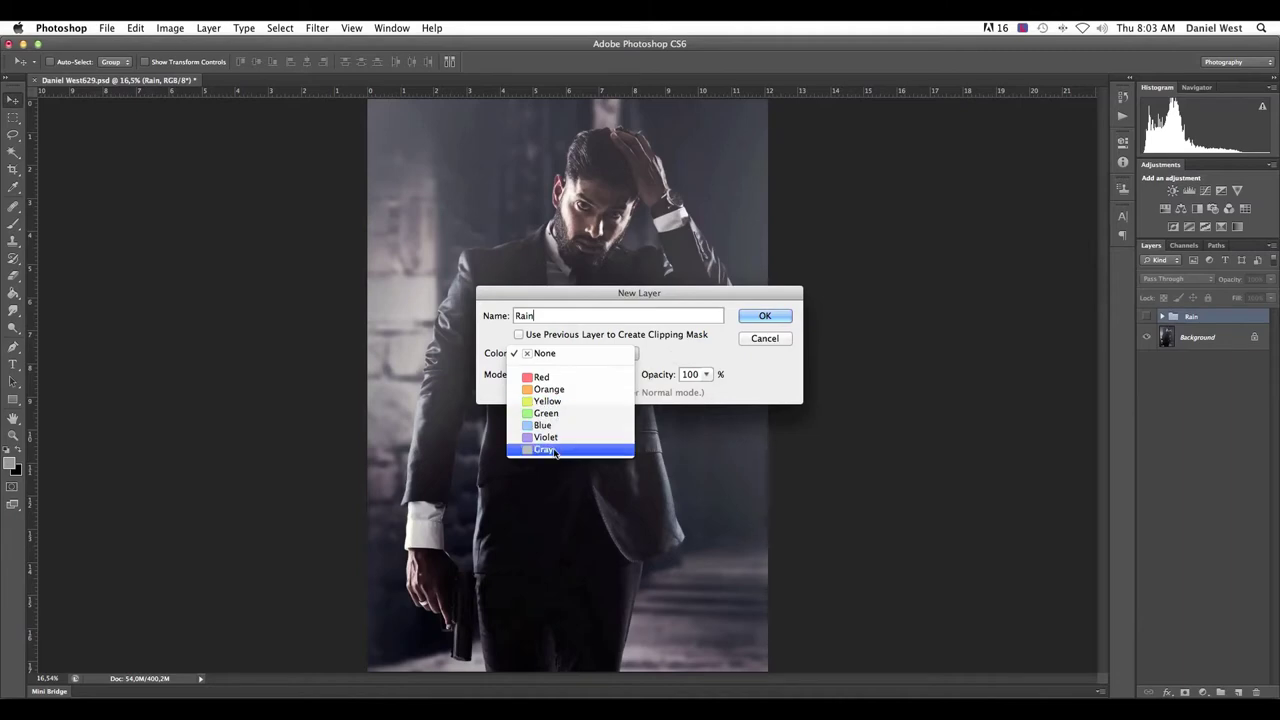
{"action": "left_click", "coordinate": [540, 355]}
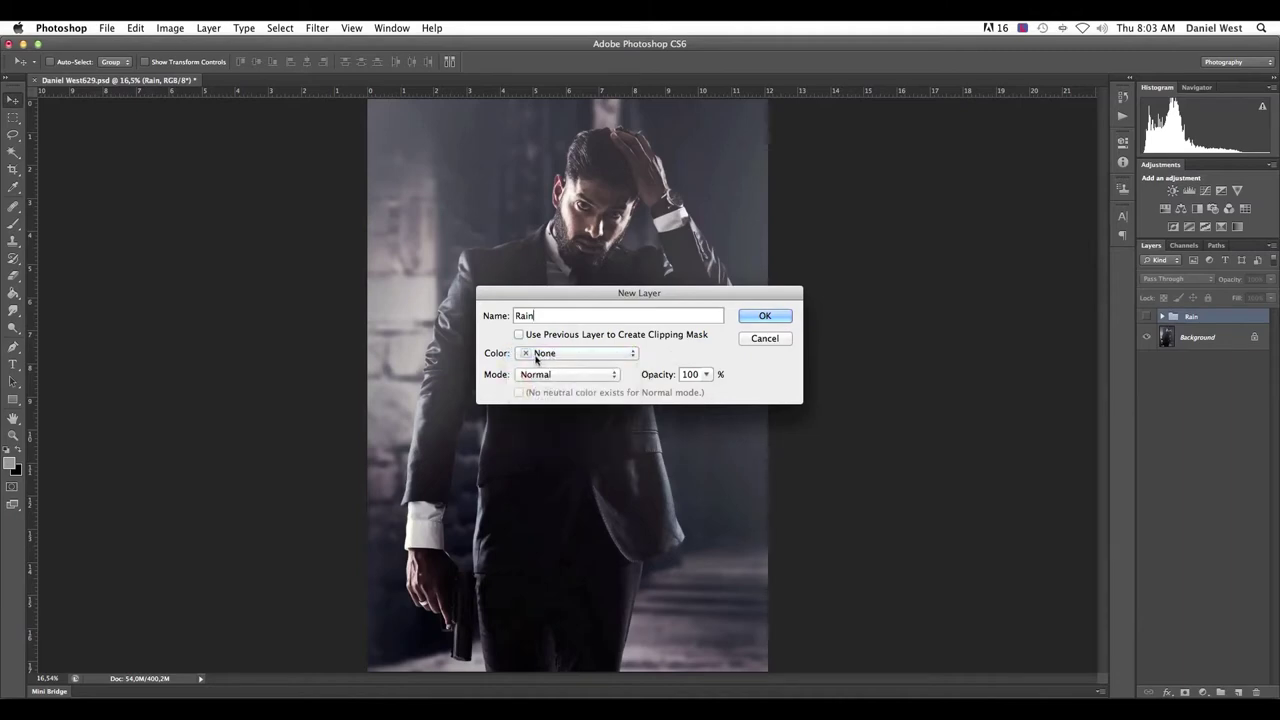
{"action": "left_click", "coordinate": [542, 377]}
{"action": "left_click", "coordinate": [542, 377]}
{"action": "left_click", "coordinate": [766, 318]}
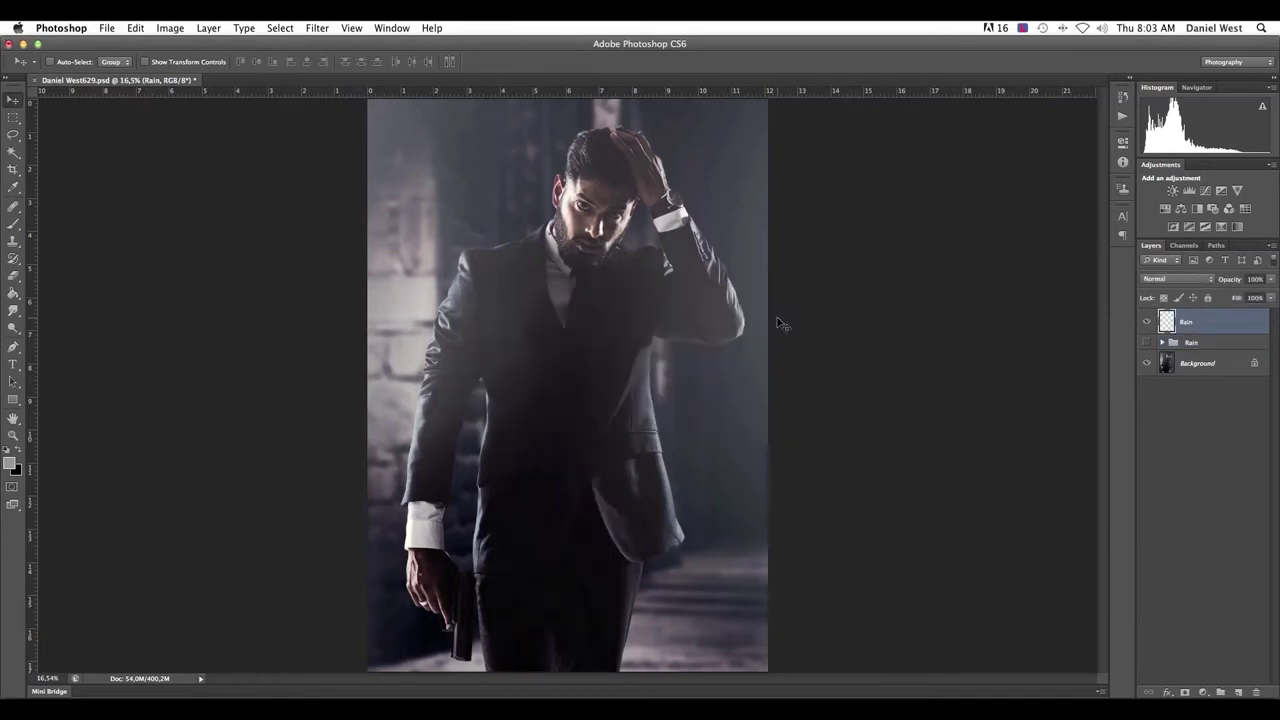
Set the foreground colour to grey #929496.
{"action": "left_click", "coordinate": [10, 461]}
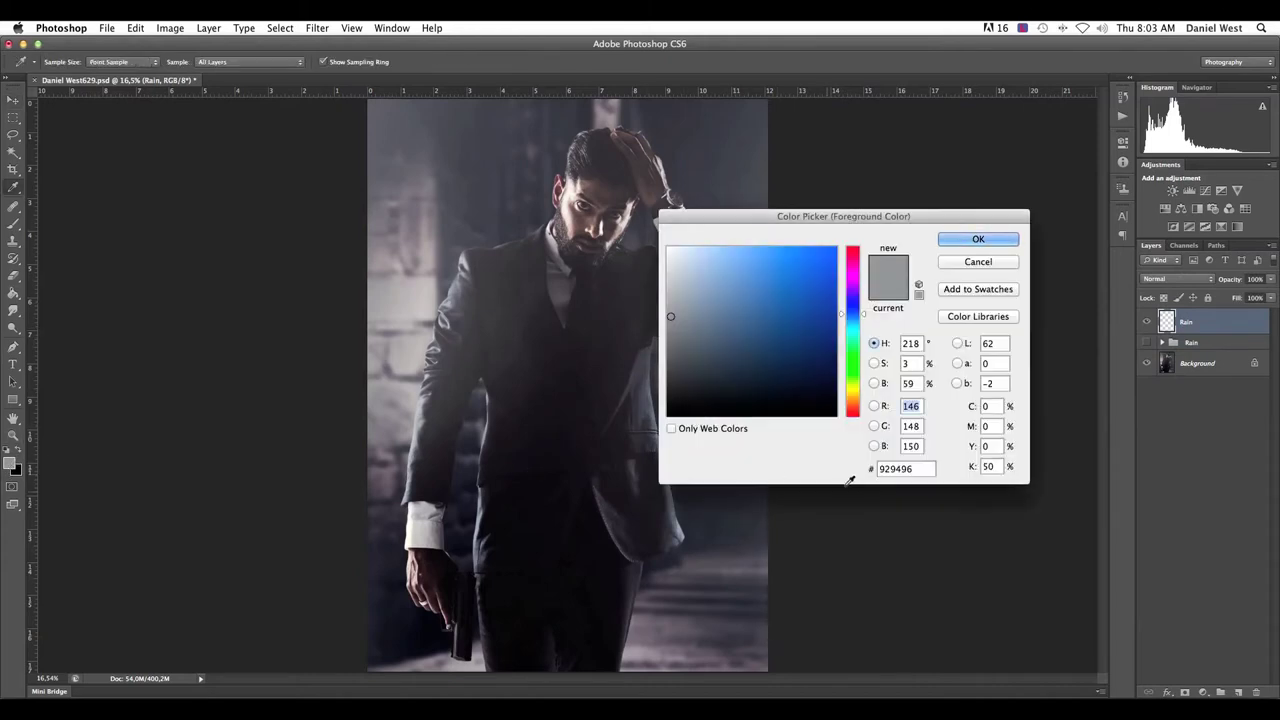
{"action": "left_click", "coordinate": [993, 466]}
{"action": "left_click", "coordinate": [996, 404]}
{"action": "left_click", "coordinate": [988, 446]}
{"action": "left_click", "coordinate": [997, 467]}
{"action": "left_click_drag", "start_coordinate": [920, 470], "coordinate": [878, 469]}
{"action": "left_click", "coordinate": [916, 469]}
{"action": "left_click", "coordinate": [978, 239]}
Fill the whole Rain layer with the grey using the Paint Bucket.
{"action": "key", "text": "v"}
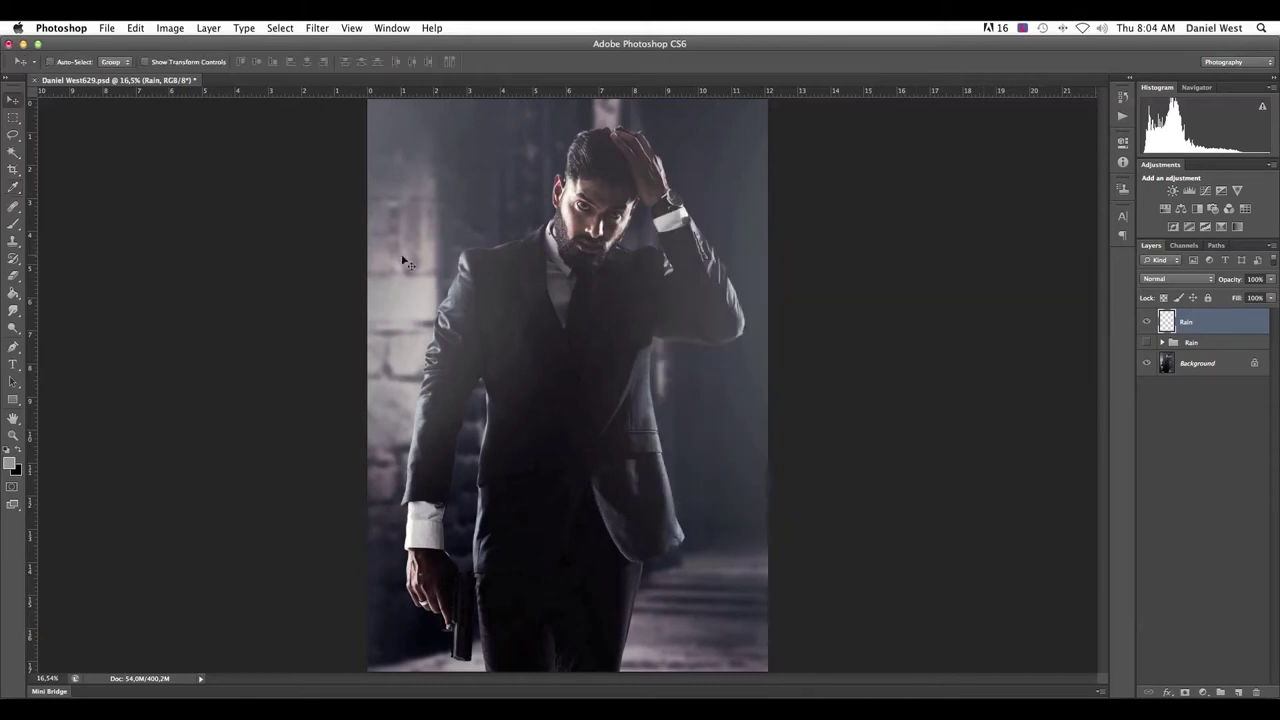
{"action": "left_click", "coordinate": [12, 293]}
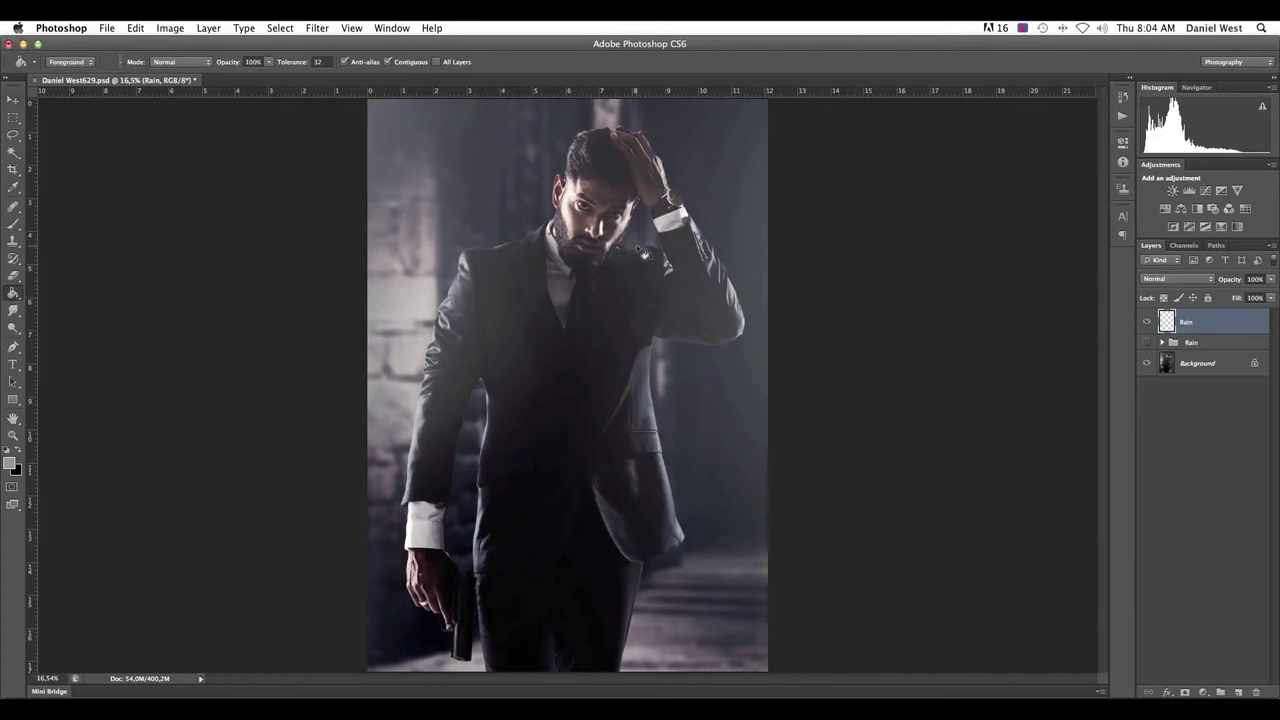
{"action": "left_click", "coordinate": [636, 249]}
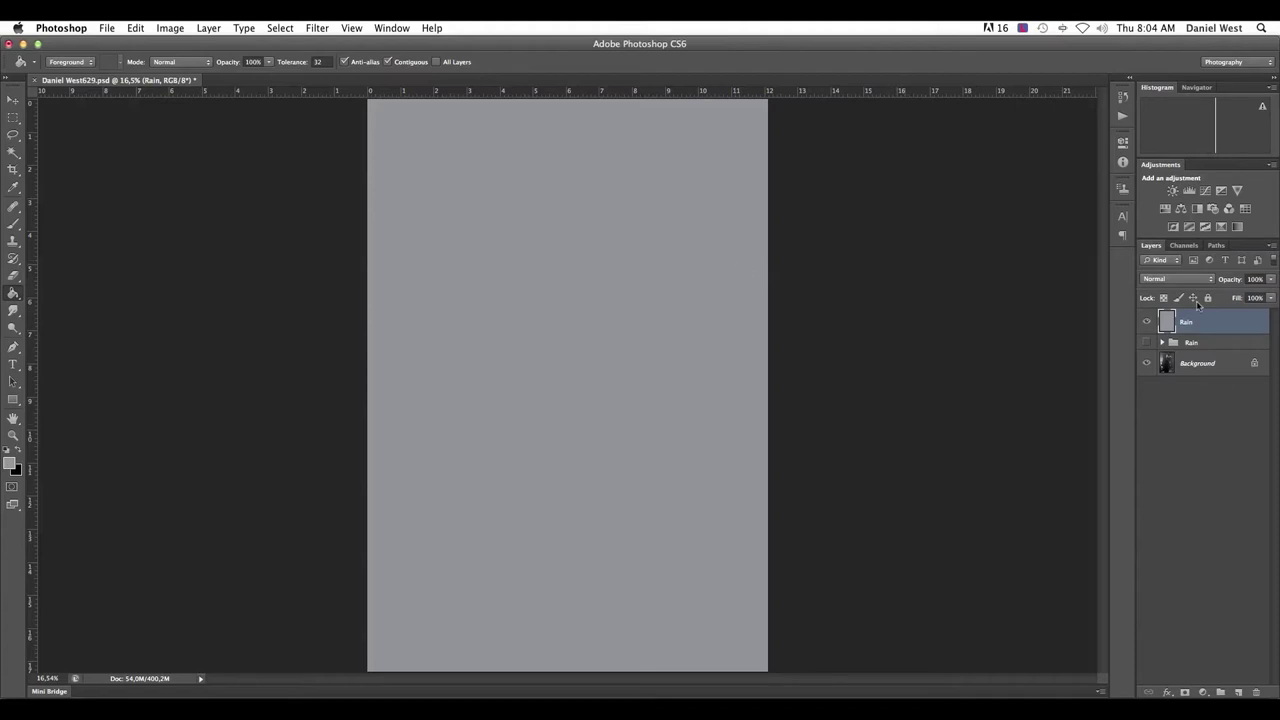
In Add Noise, try a low amount and compare Uniform and Gaussian distributions.
{"action": "left_click", "coordinate": [316, 28]}
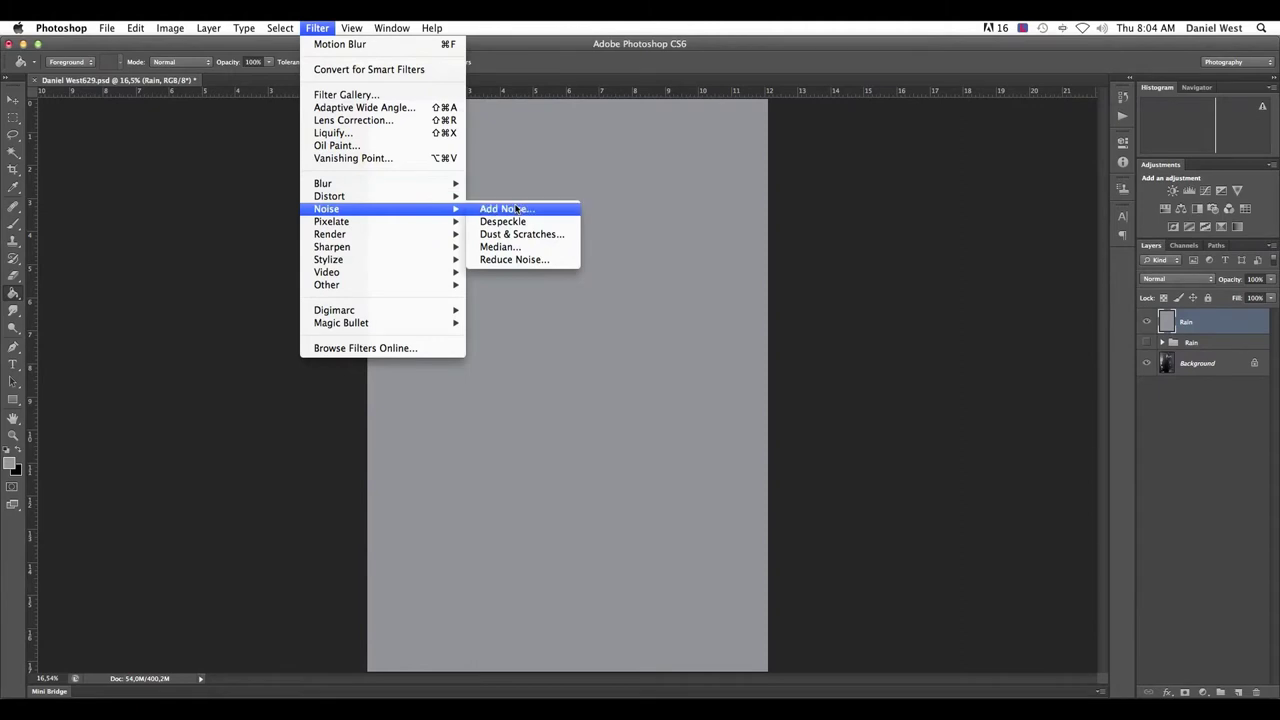
{"action": "left_click", "coordinate": [517, 210]}
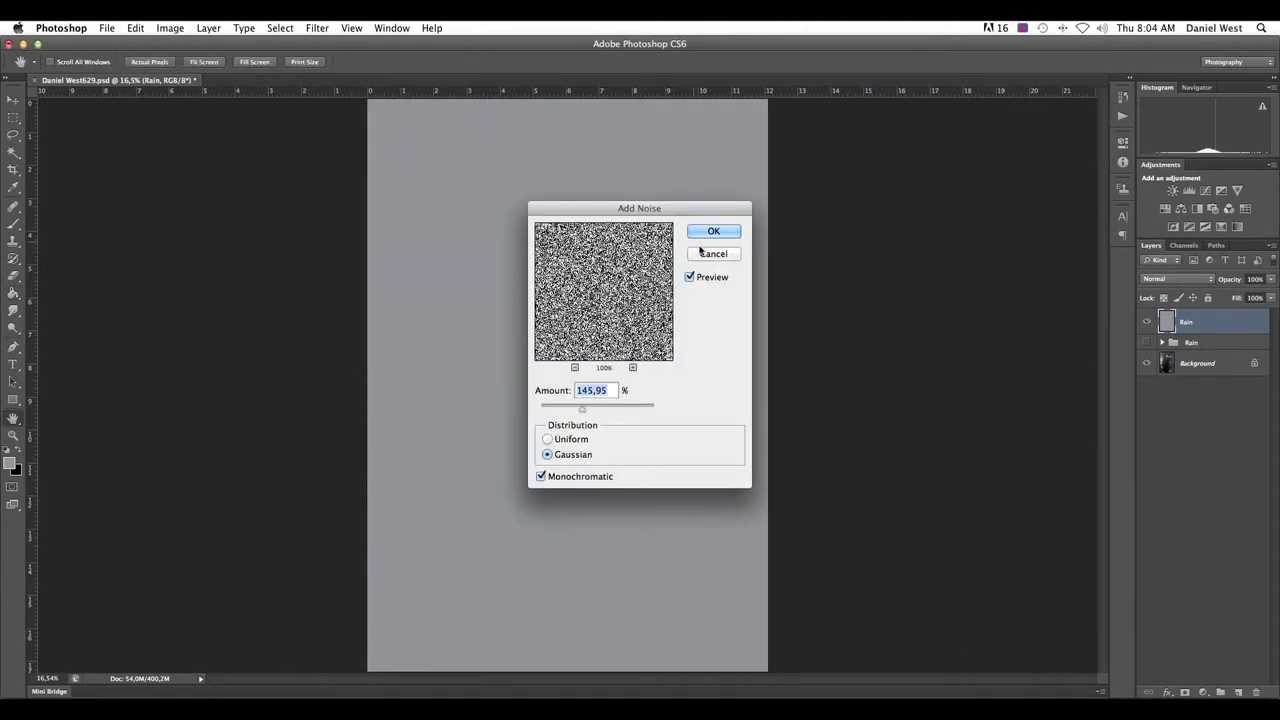
{"action": "left_click_drag", "start_coordinate": [581, 409], "coordinate": [540, 409]}
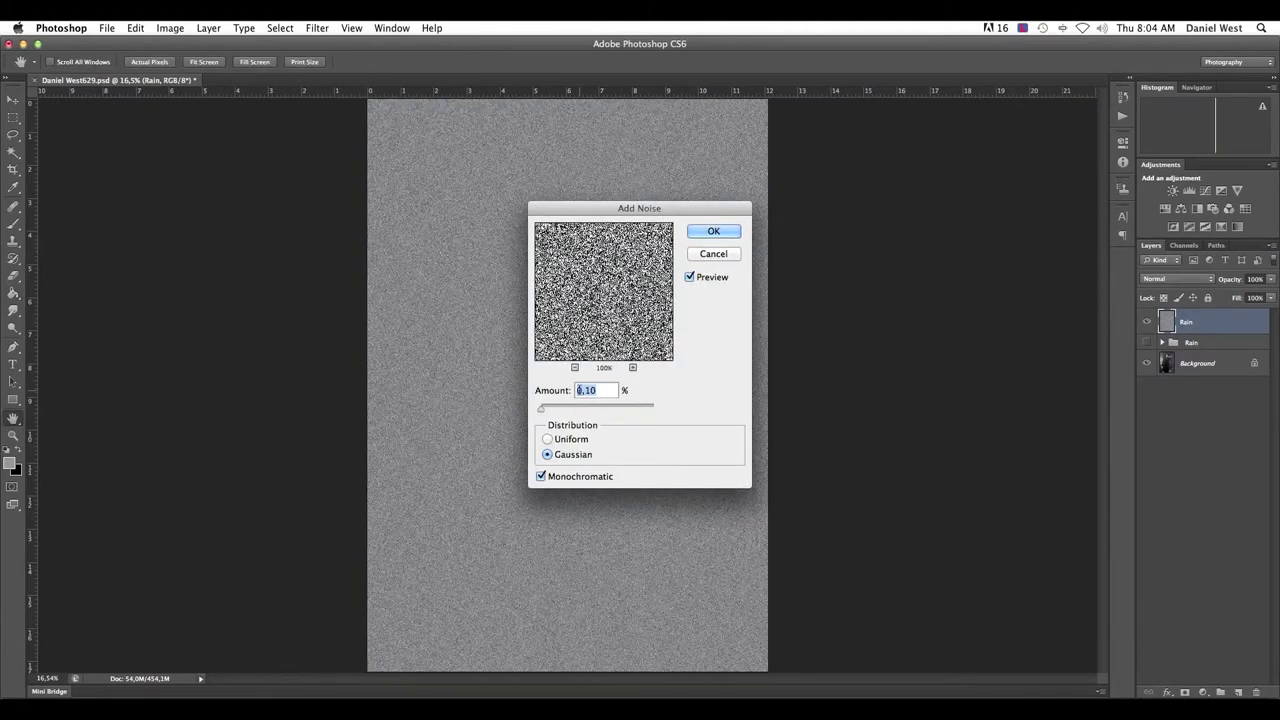
{"action": "mouse_move", "coordinate": [540, 409]}
{"action": "left_mouse_down"}
{"action": "mouse_move", "coordinate": [557, 410]}
{"action": "mouse_move", "coordinate": [537, 409]}
{"action": "left_mouse_up"}
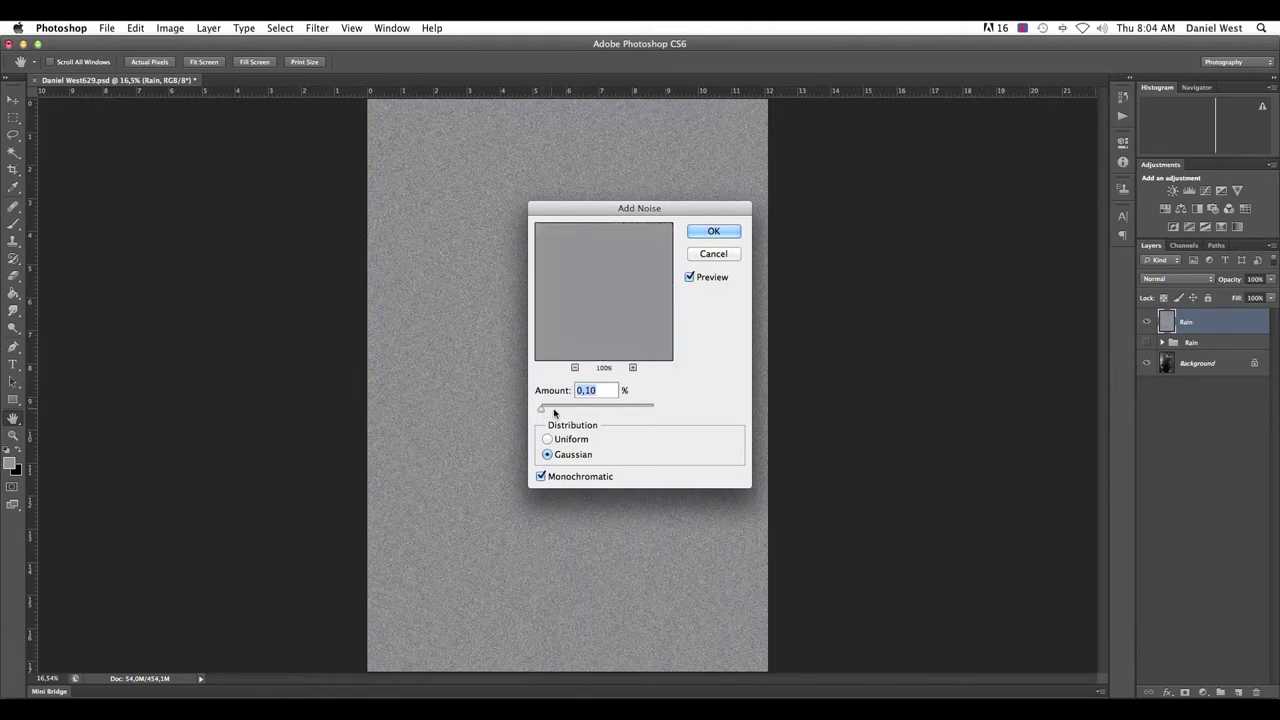
{"action": "left_click", "coordinate": [549, 440]}
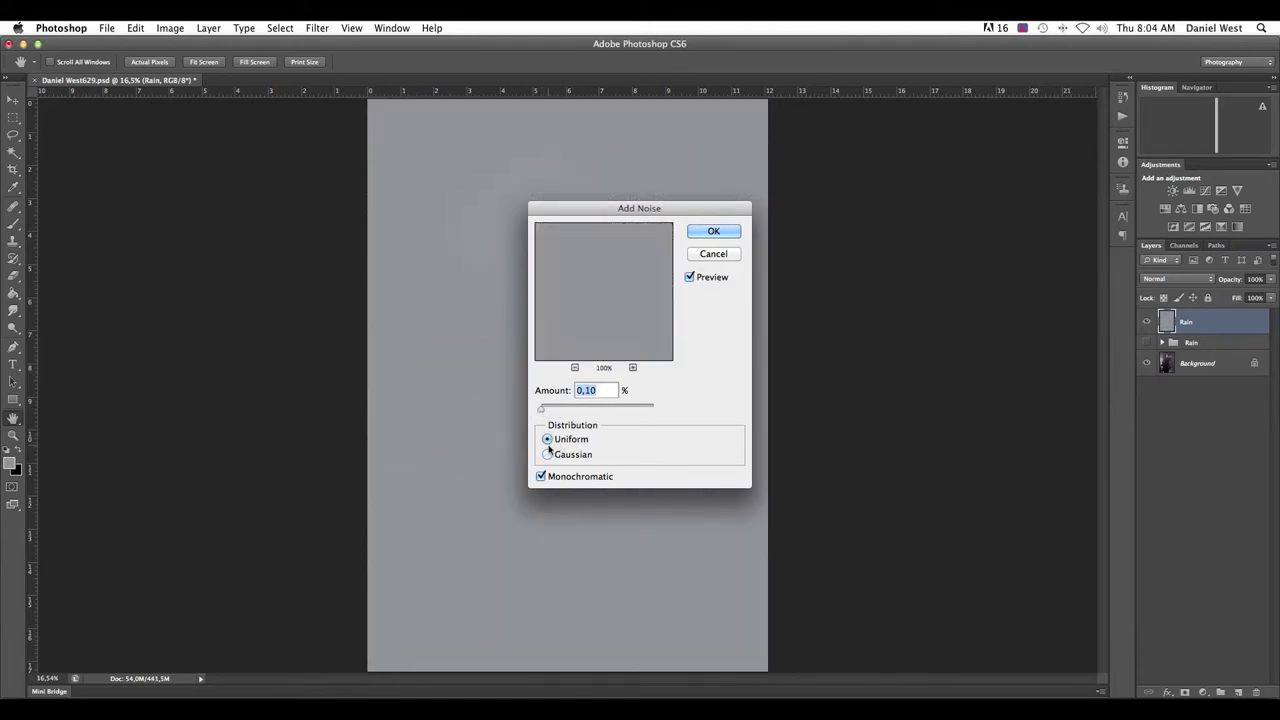
{"action": "left_click", "coordinate": [548, 455]}
{"action": "left_click", "coordinate": [548, 439]}
{"action": "left_click", "coordinate": [548, 455]}
Apply Gaussian noise at about 175% amount to the Rain layer.
{"action": "left_click_drag", "start_coordinate": [541, 409], "coordinate": [577, 411]}
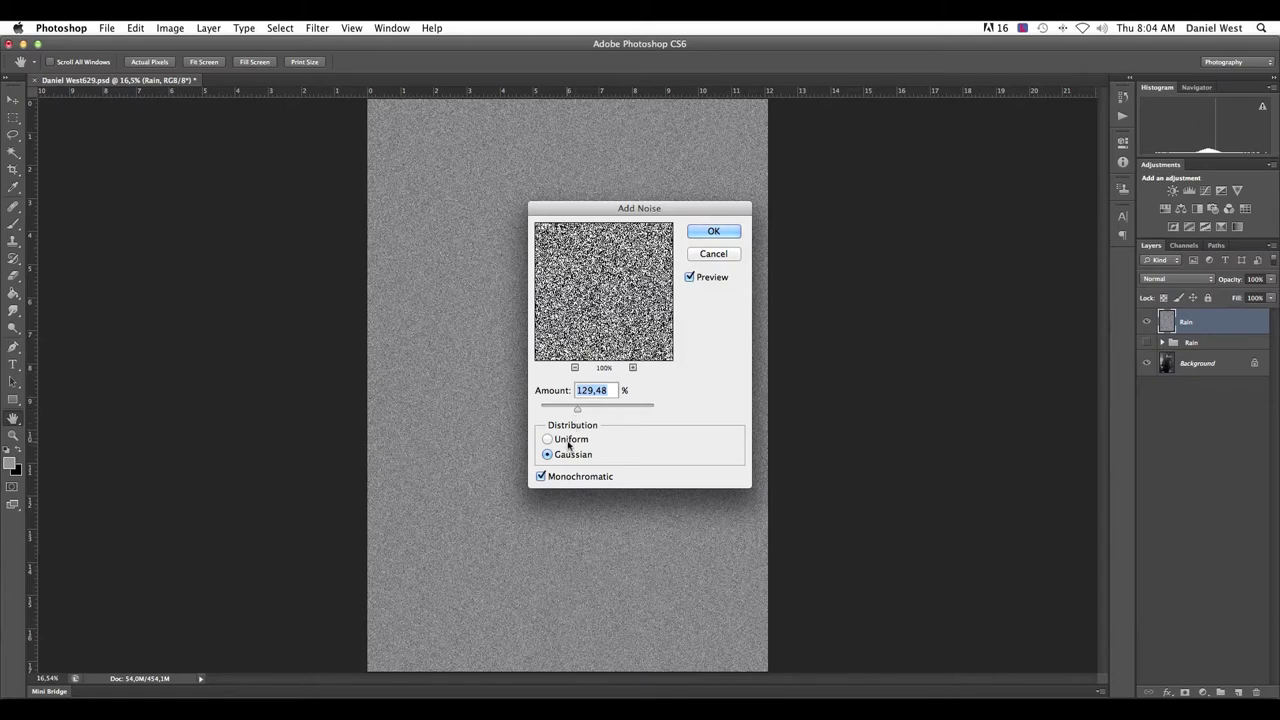
{"action": "left_click", "coordinate": [568, 442]}
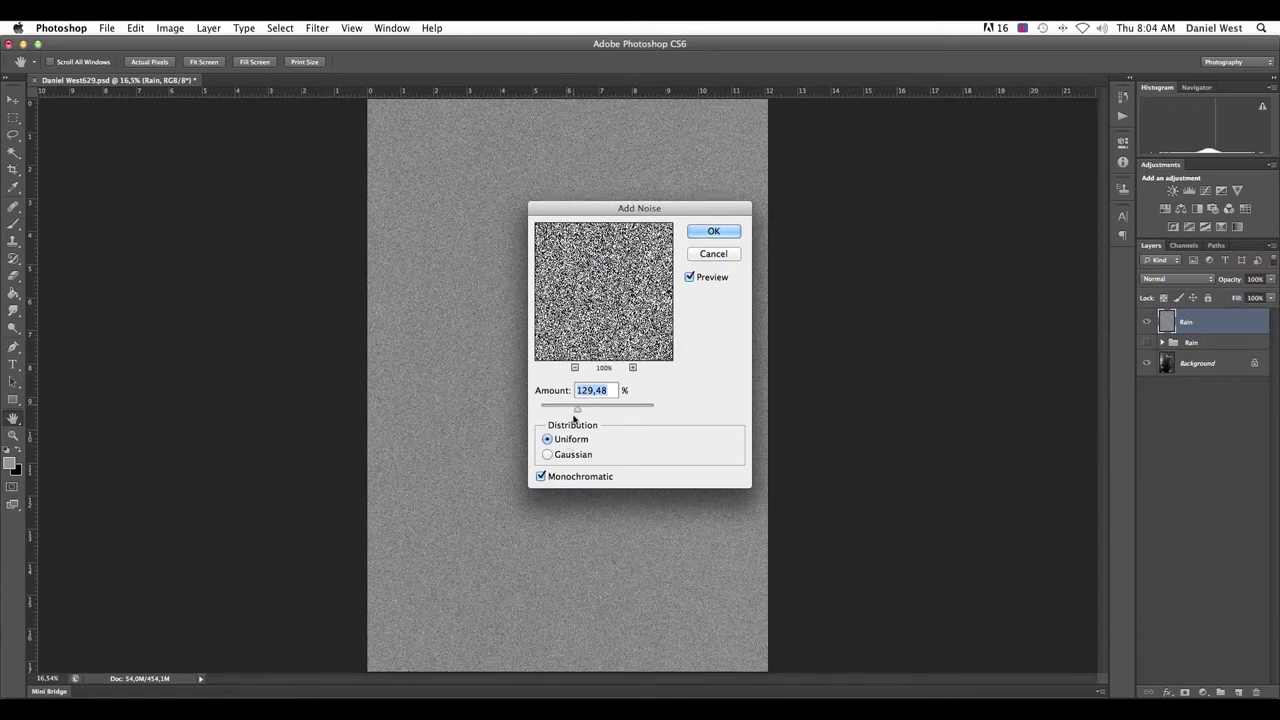
{"action": "left_click", "coordinate": [566, 456]}
{"action": "left_click_drag", "start_coordinate": [578, 409], "coordinate": [590, 410]}
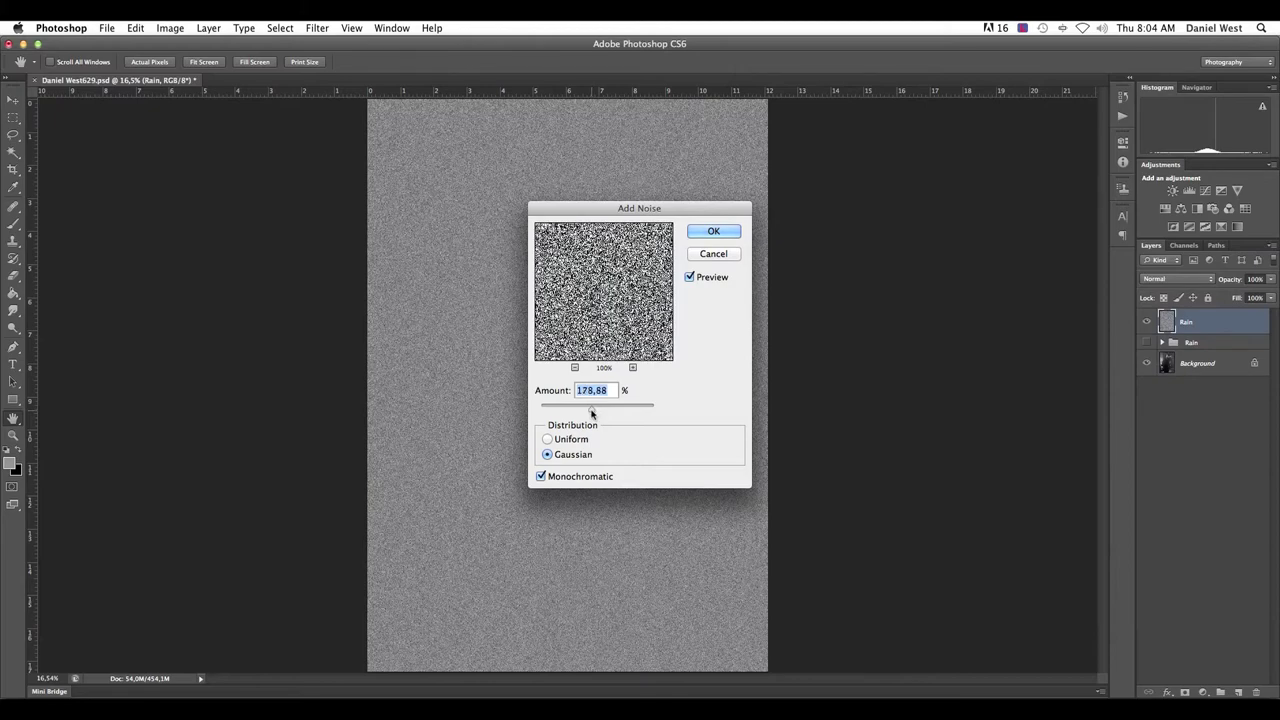
{"action": "left_click", "coordinate": [541, 477]}
{"action": "left_click", "coordinate": [714, 232]}
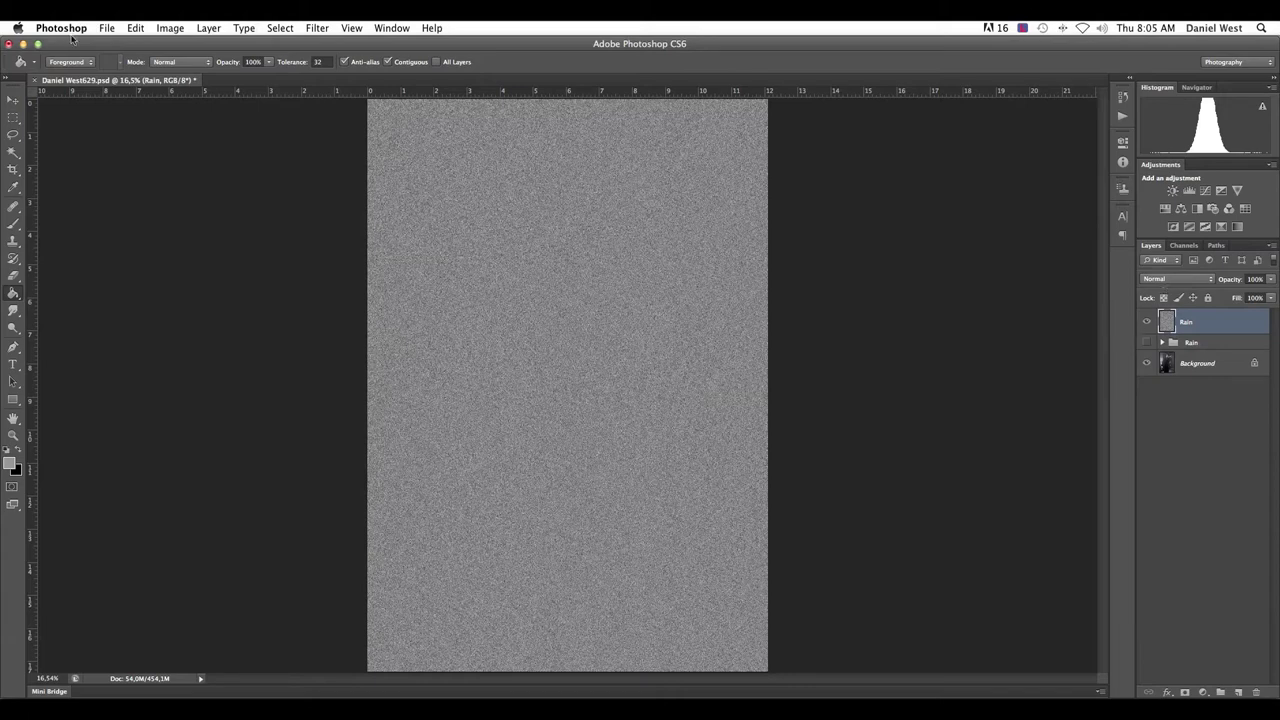
{"action": "left_click", "coordinate": [306, 30]}
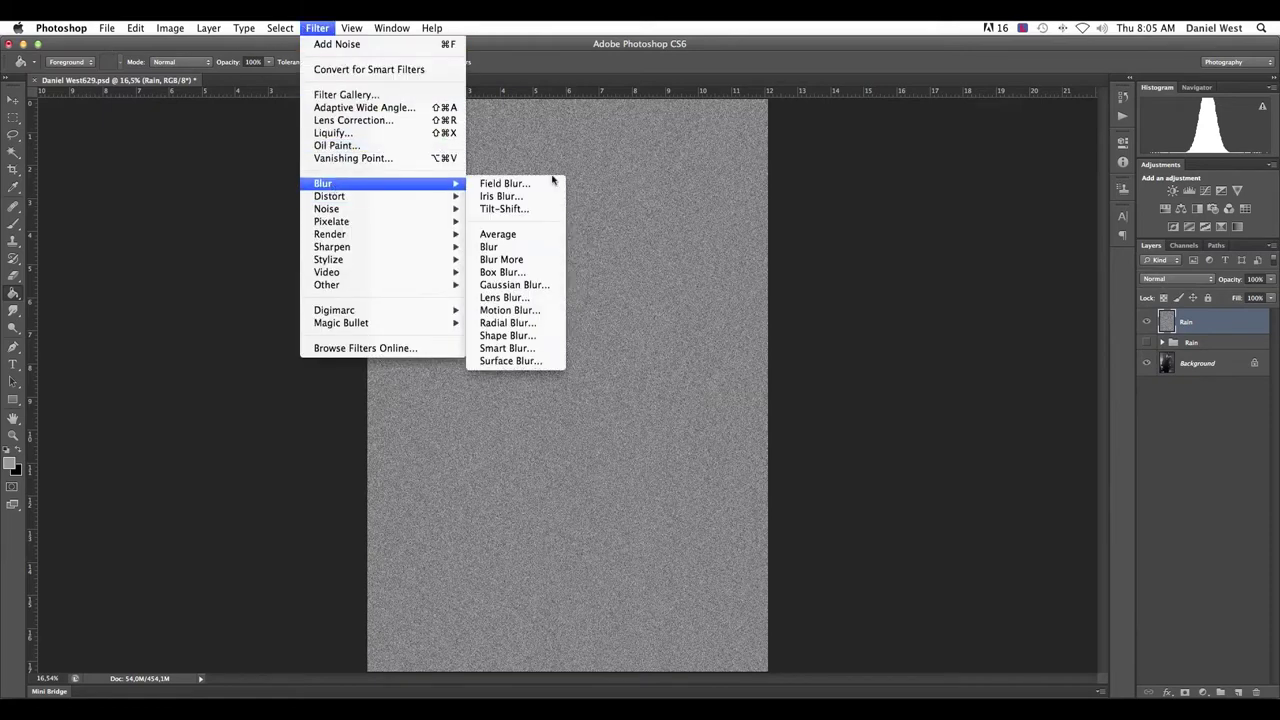
In Motion Blur, try angle values 45, 90, 0 and 55.
{"action": "left_click", "coordinate": [510, 310]}
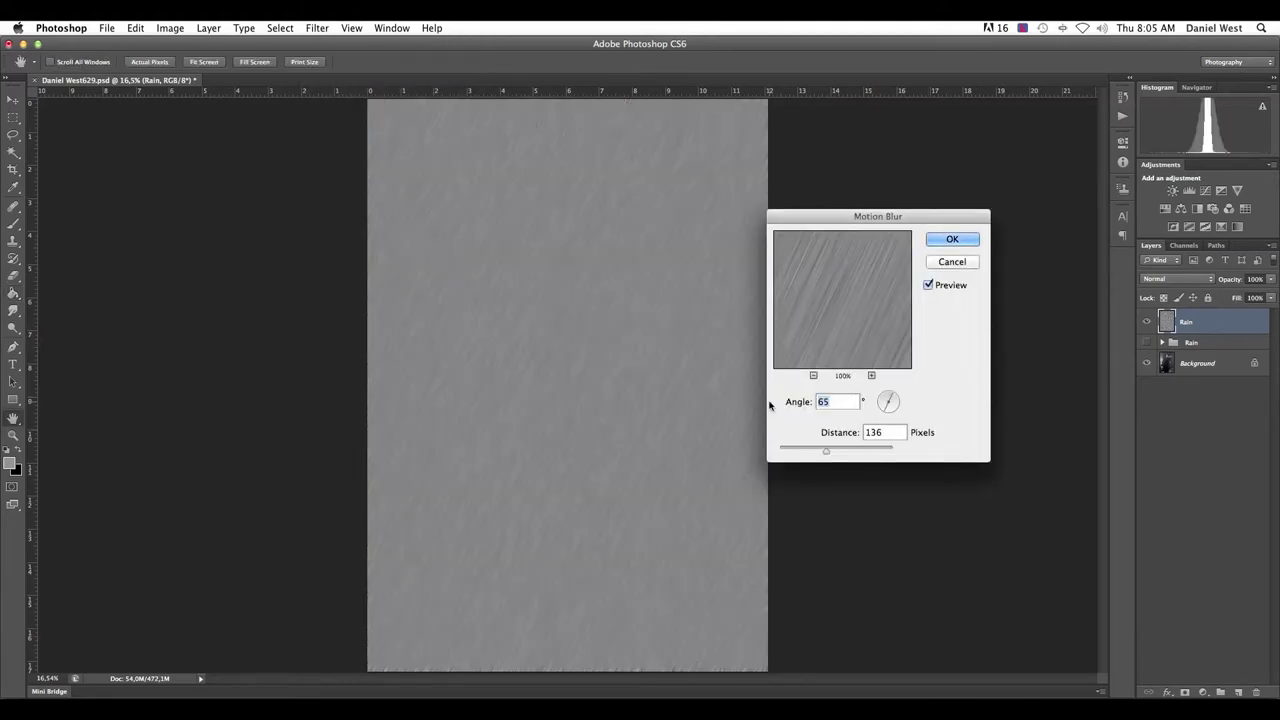
{"action": "type", "text": "45"}
{"action": "left_click", "coordinate": [789, 404]}
{"action": "type", "text": "90"}
{"action": "left_click", "coordinate": [814, 405]}
{"action": "left_click", "coordinate": [695, 396]}
{"action": "type", "text": "0"}
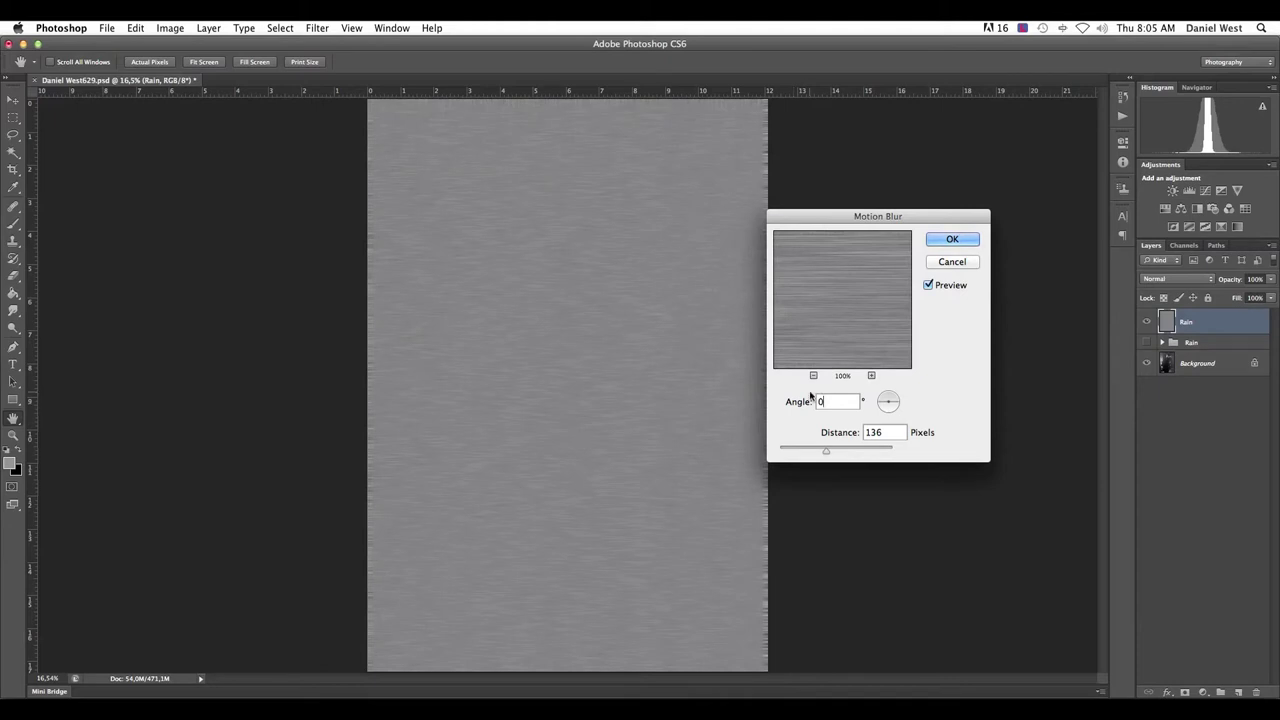
{"action": "type", "text": "55"}
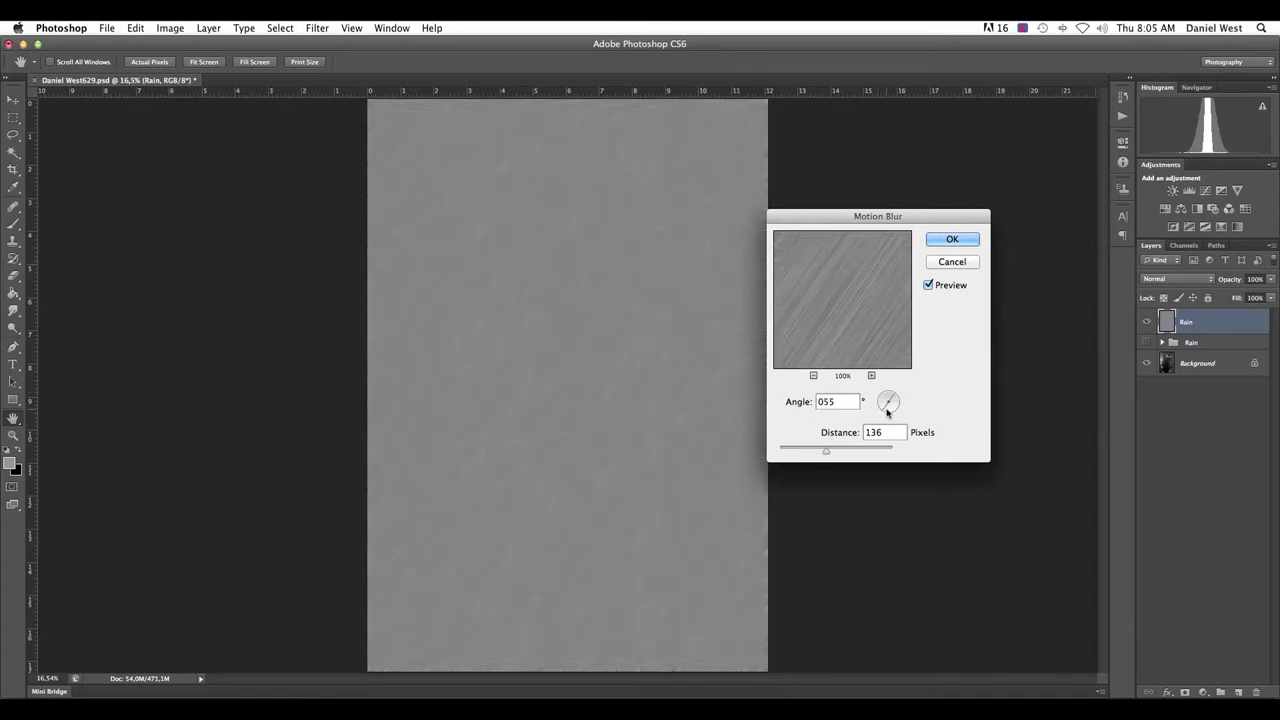
Rotate the blur angle dial toward about 69° and try a 1-pixel distance.
{"action": "left_click_drag", "start_coordinate": [883, 410], "coordinate": [885, 416]}
{"action": "left_click_drag", "start_coordinate": [885, 414], "coordinate": [893, 408]}
{"action": "left_click_drag", "start_coordinate": [885, 401], "coordinate": [888, 395]}
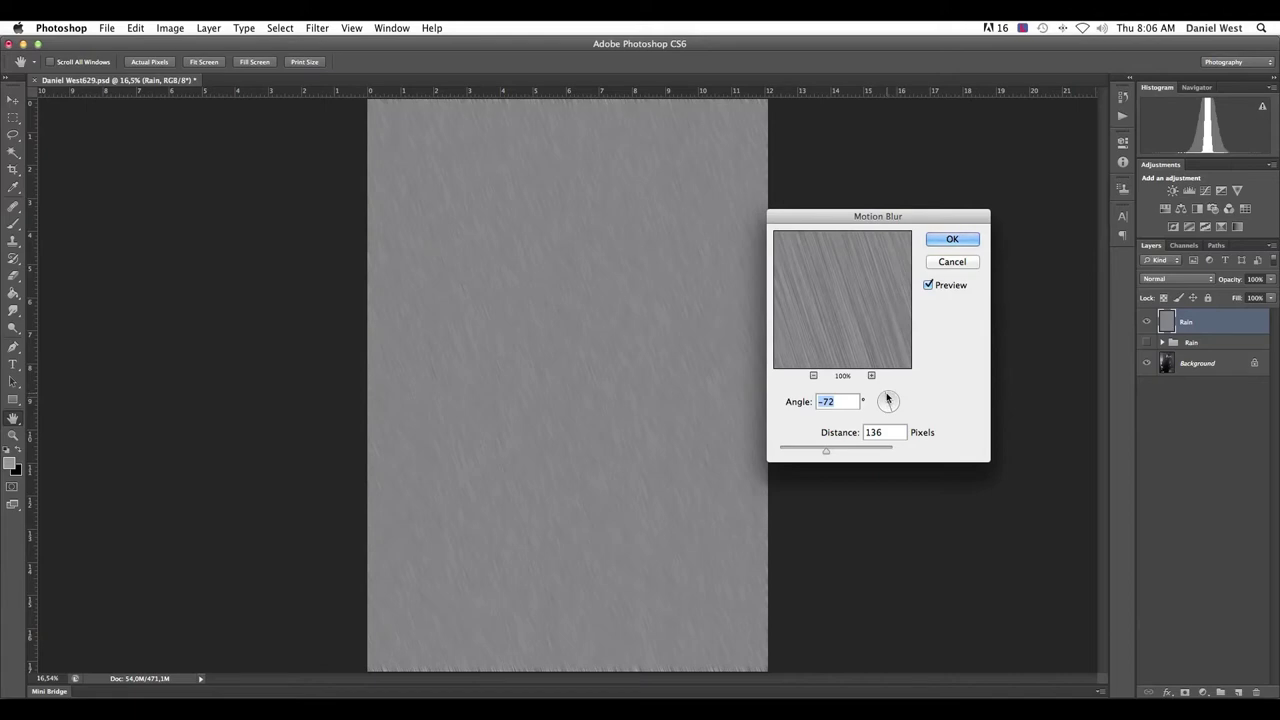
{"action": "left_click_drag", "start_coordinate": [886, 398], "coordinate": [890, 394]}
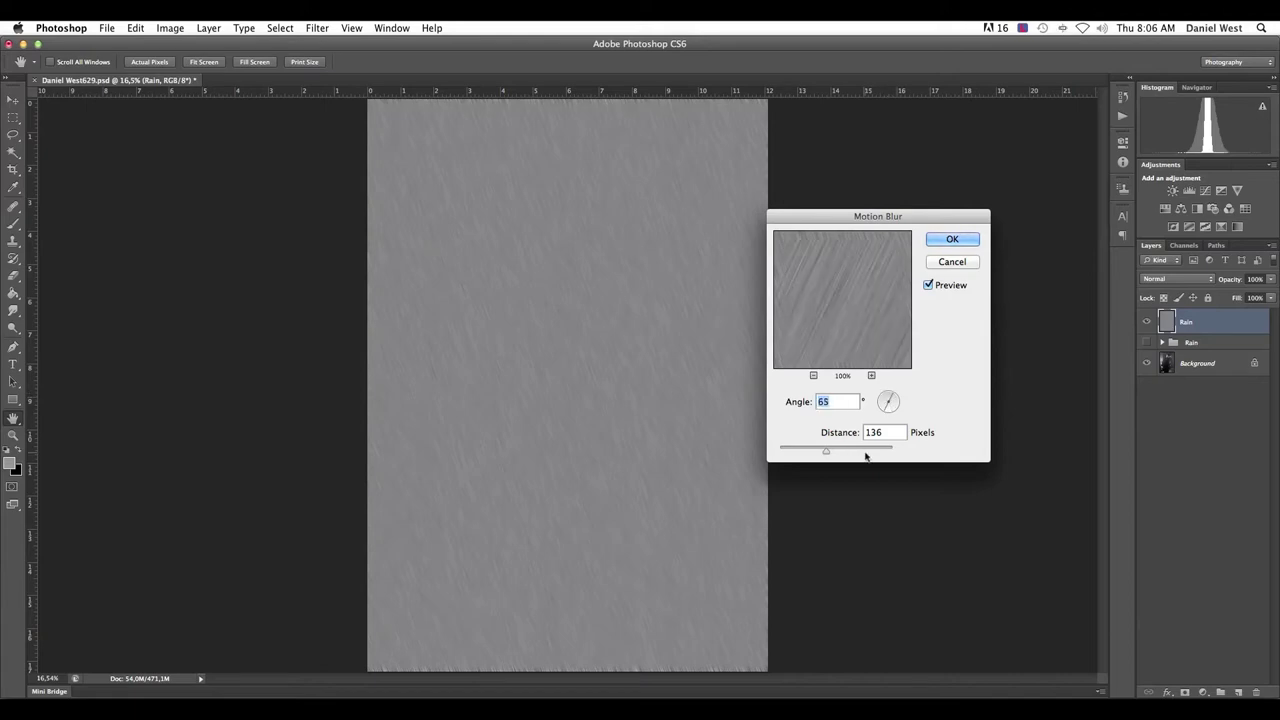
{"action": "left_click_drag", "start_coordinate": [885, 412], "coordinate": [885, 415]}
{"action": "left_click_drag", "start_coordinate": [827, 451], "coordinate": [748, 451]}
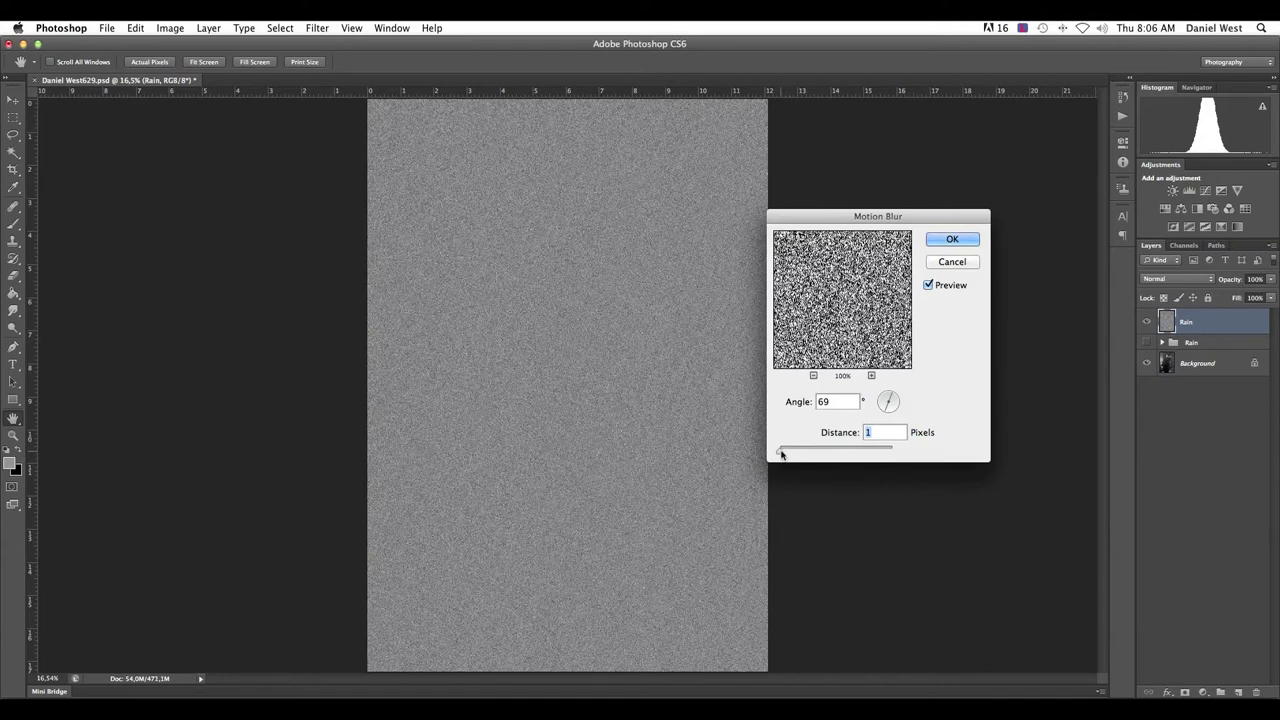
Lengthen the blur to 144 pixels and apply the 69° Motion Blur.
{"action": "left_click", "coordinate": [871, 375]}
{"action": "left_click", "coordinate": [871, 375]}
{"action": "left_click", "coordinate": [871, 375]}
{"action": "left_click", "coordinate": [871, 375]}
{"action": "left_click", "coordinate": [871, 375]}
{"action": "left_click", "coordinate": [813, 375]}
{"action": "left_click", "coordinate": [813, 375]}
{"action": "left_click", "coordinate": [813, 375]}
{"action": "left_click", "coordinate": [813, 375]}
{"action": "left_click", "coordinate": [813, 375]}
{"action": "left_click", "coordinate": [813, 375]}
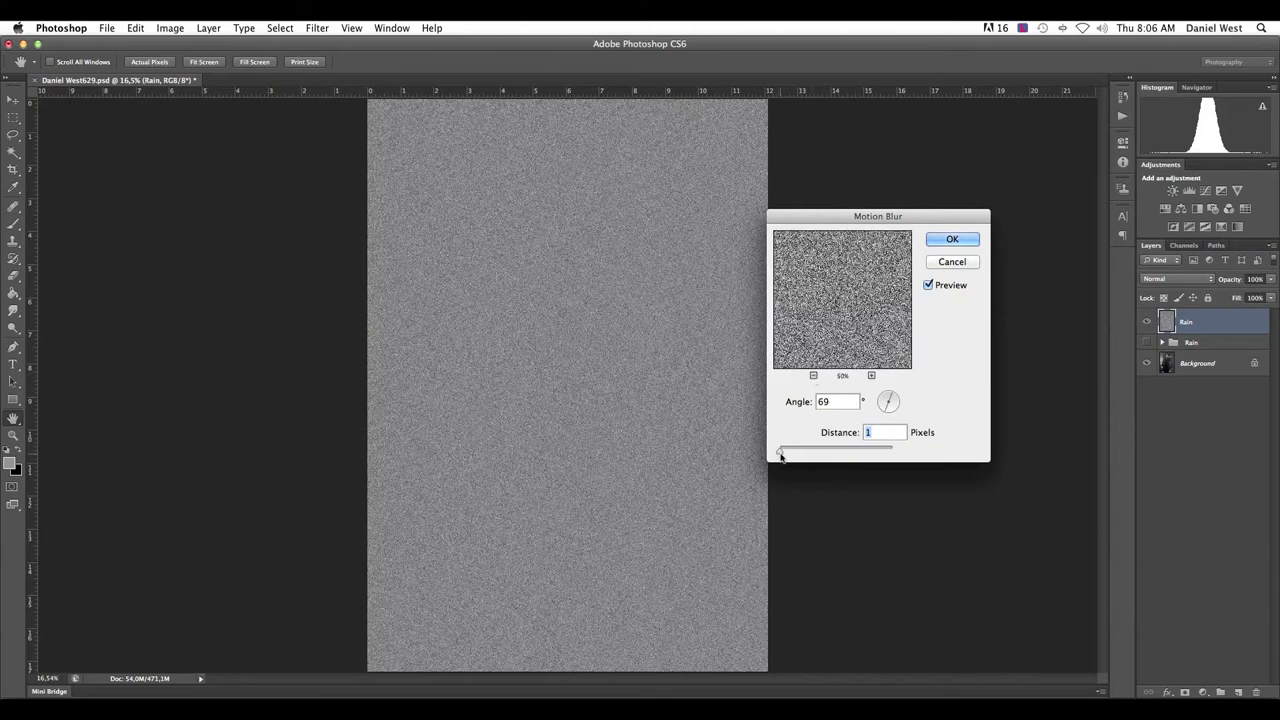
{"action": "left_click_drag", "start_coordinate": [783, 455], "coordinate": [827, 455]}
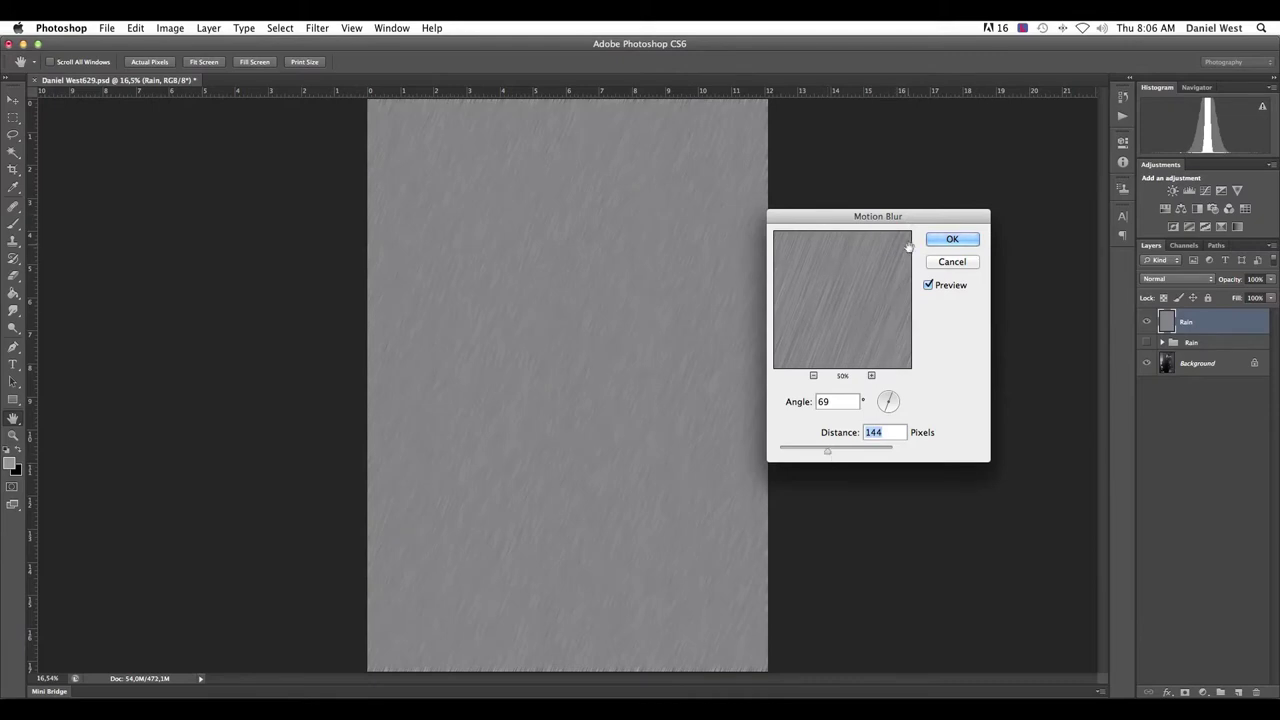
{"action": "left_click", "coordinate": [952, 239]}
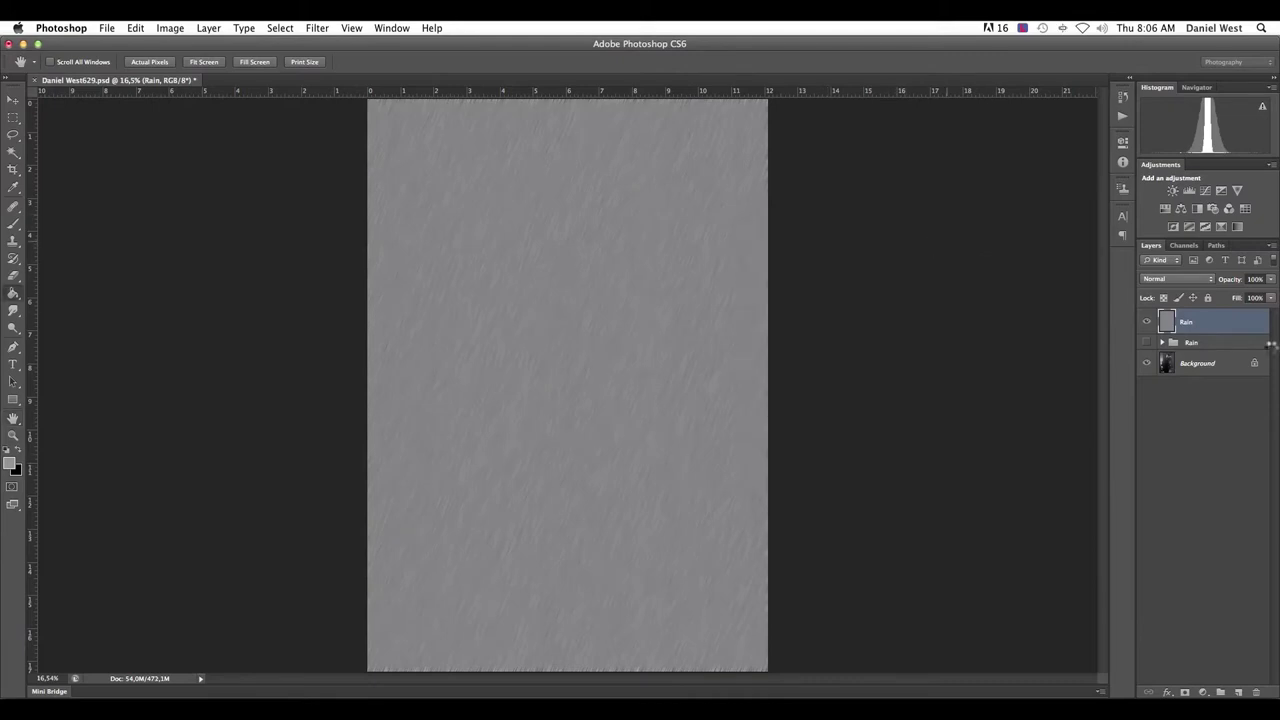
{"action": "key", "text": "g"}
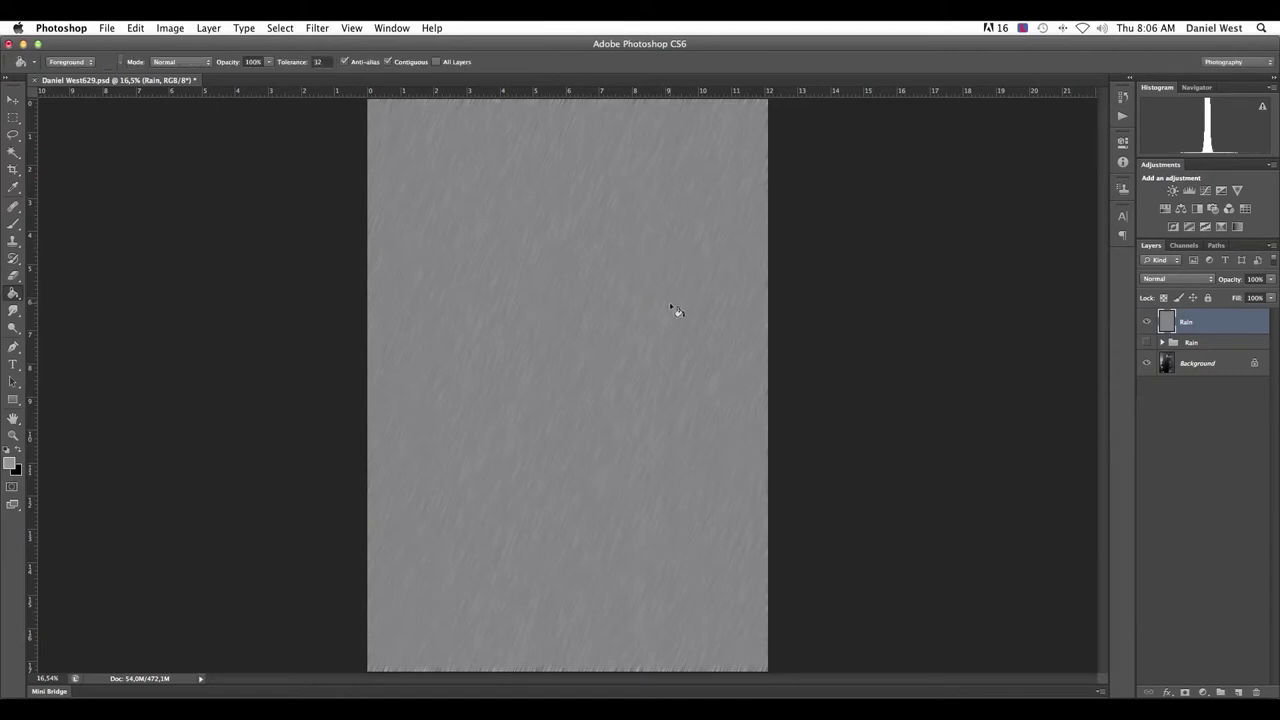
Set the Rain layer's blending mode to Screen.
{"action": "left_click", "coordinate": [1193, 284]}
{"action": "left_click", "coordinate": [1243, 333]}
{"action": "left_click", "coordinate": [1190, 279]}
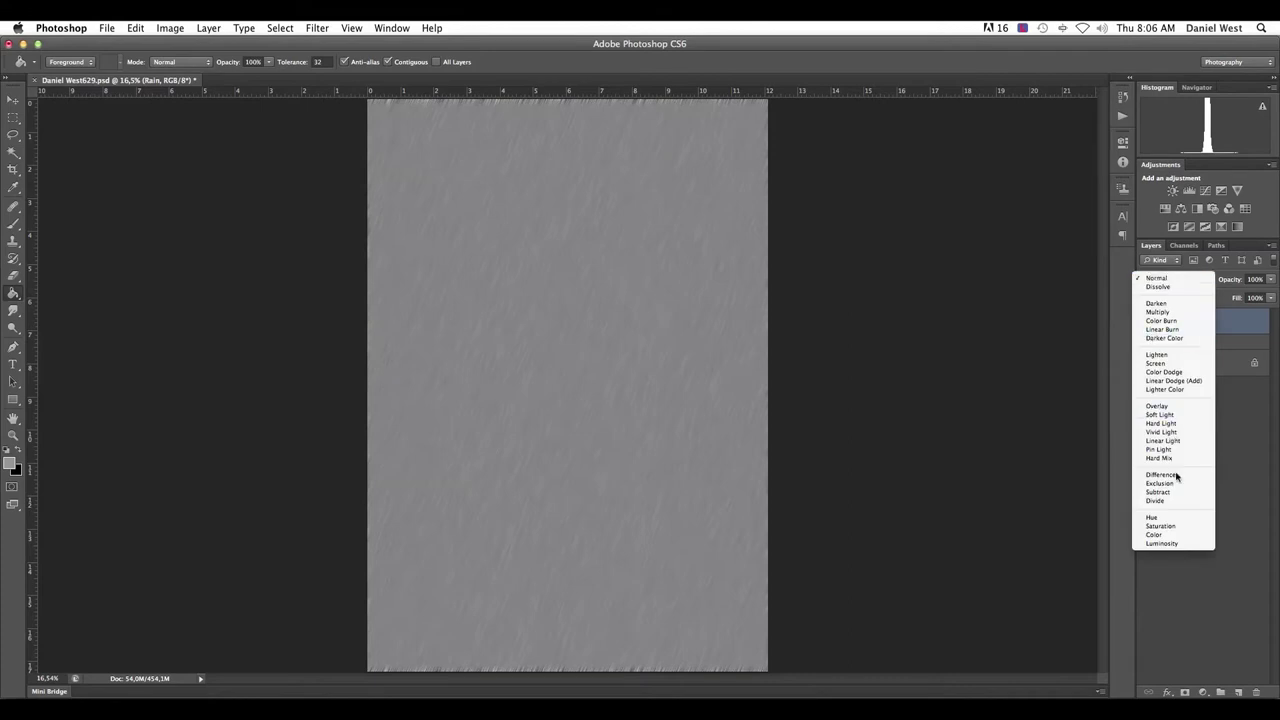
{"action": "left_click", "coordinate": [1173, 364]}
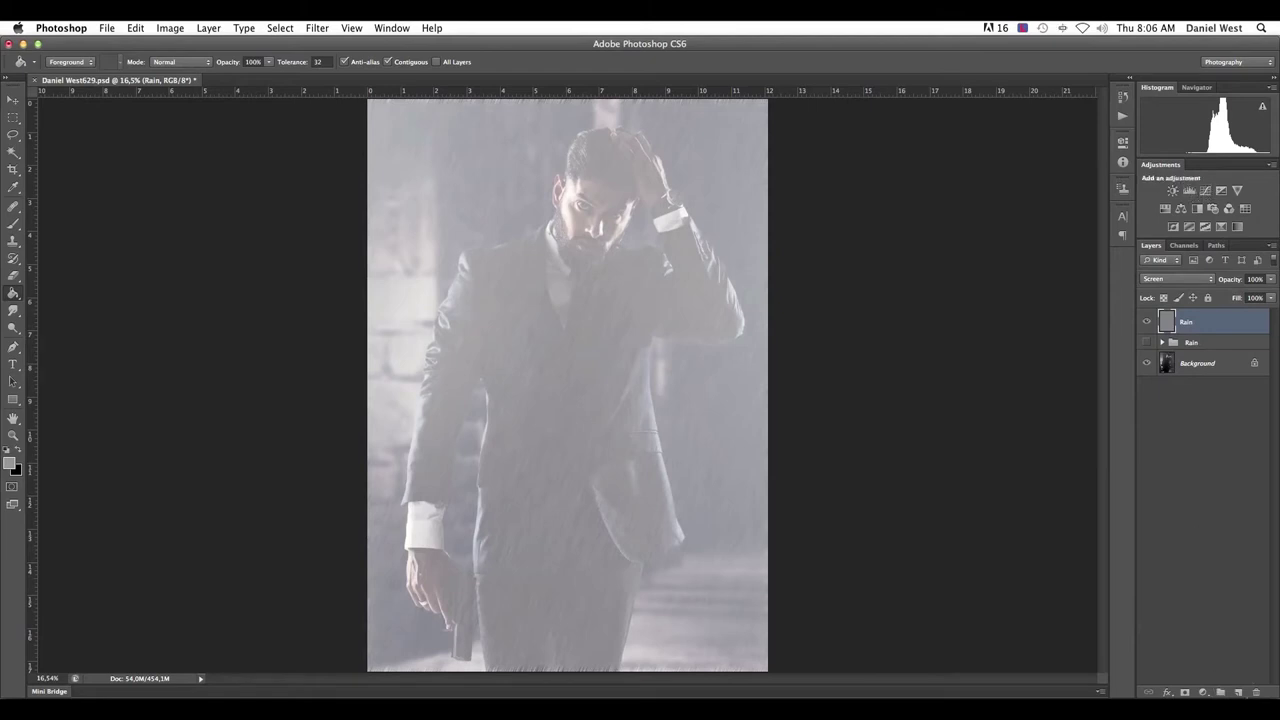
{"action": "left_click", "coordinate": [1204, 692]}
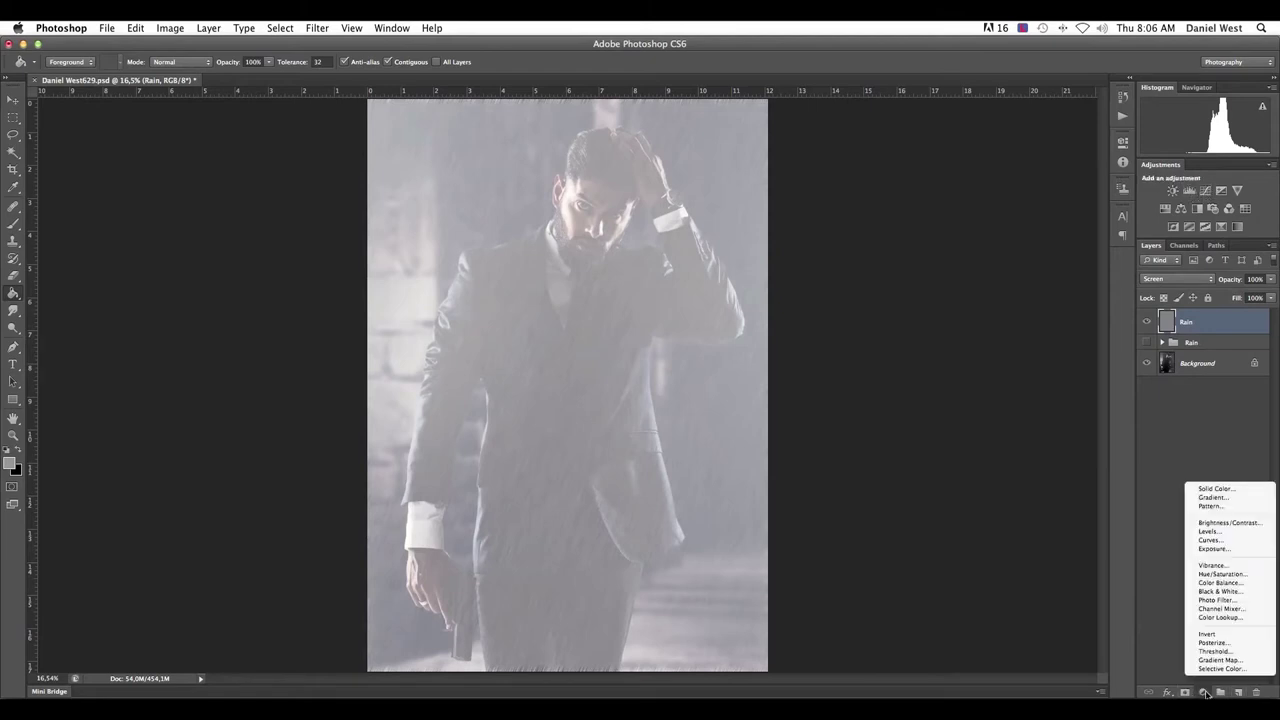
Add a Curves adjustment clipped to the Rain layer with two control points.
{"action": "left_click", "coordinate": [1222, 541]}
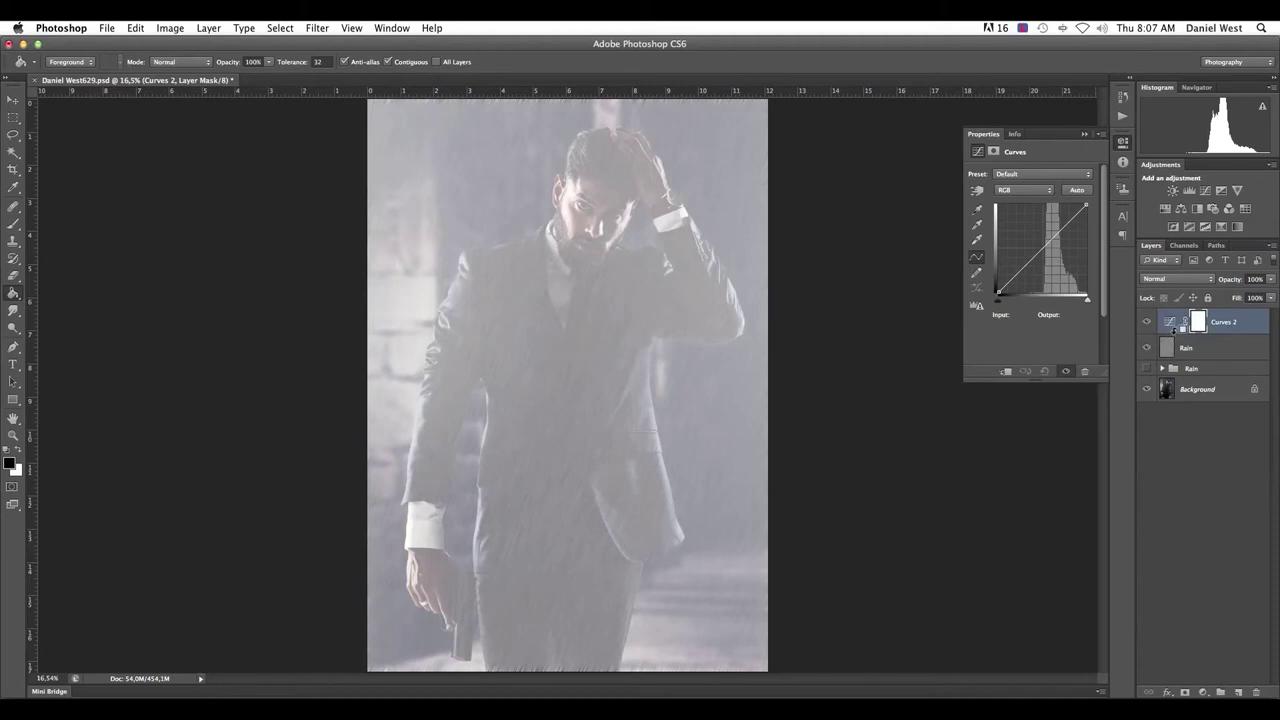
{"action": "left_click", "coordinate": [1174, 333], "text": "alt"}
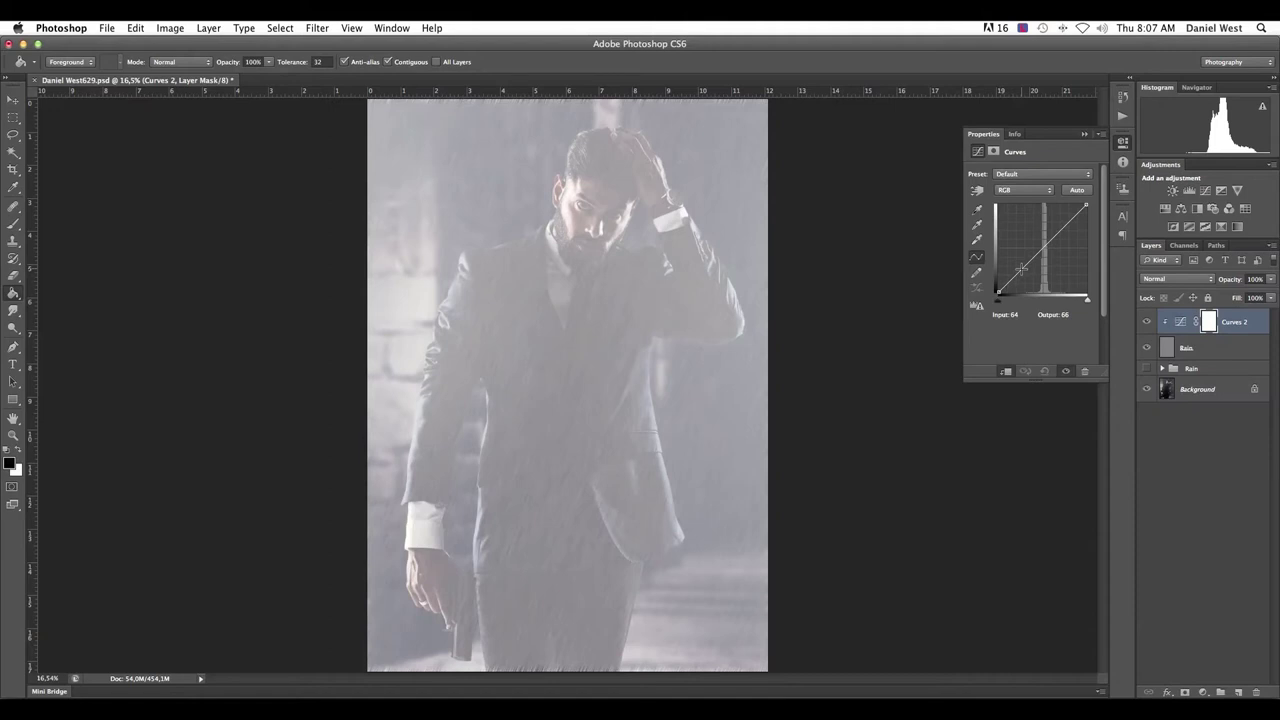
{"action": "left_click", "coordinate": [1021, 268]}
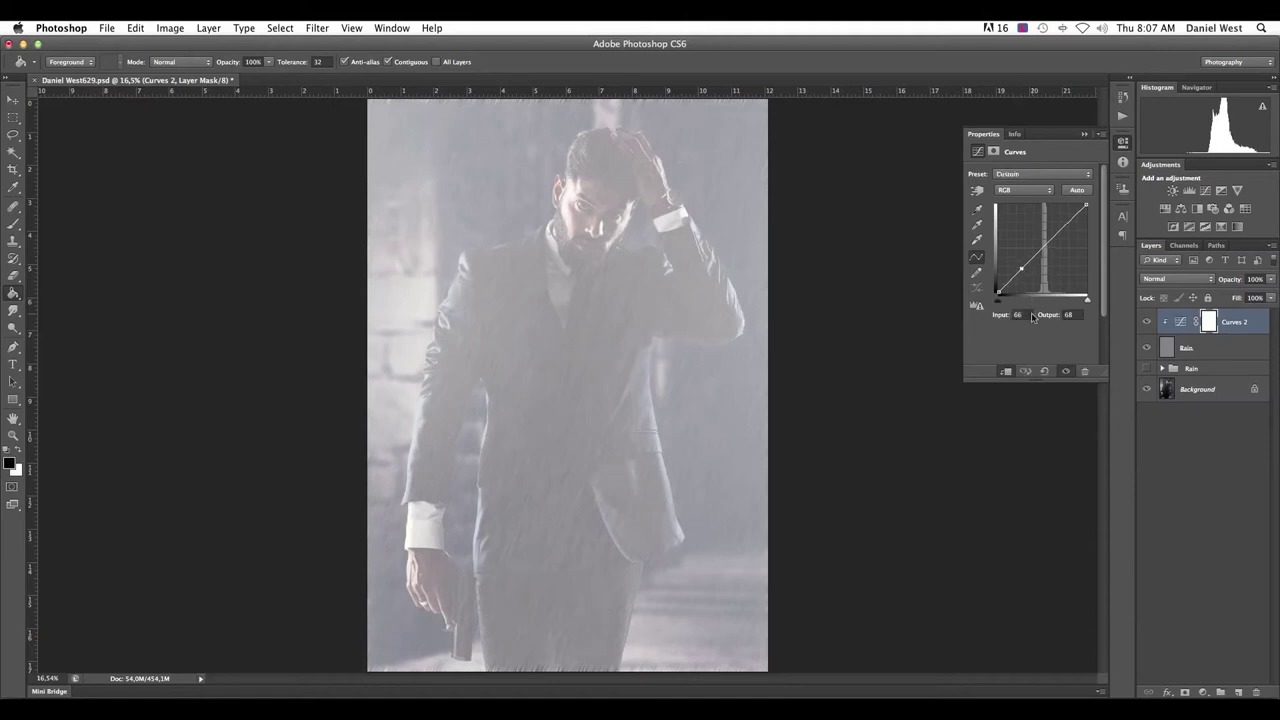
{"action": "left_click", "coordinate": [1071, 220]}
Pull the lower and upper curve points down to steepen the curve and darken the haze.
{"action": "left_click_drag", "start_coordinate": [1021, 269], "coordinate": [1047, 279]}
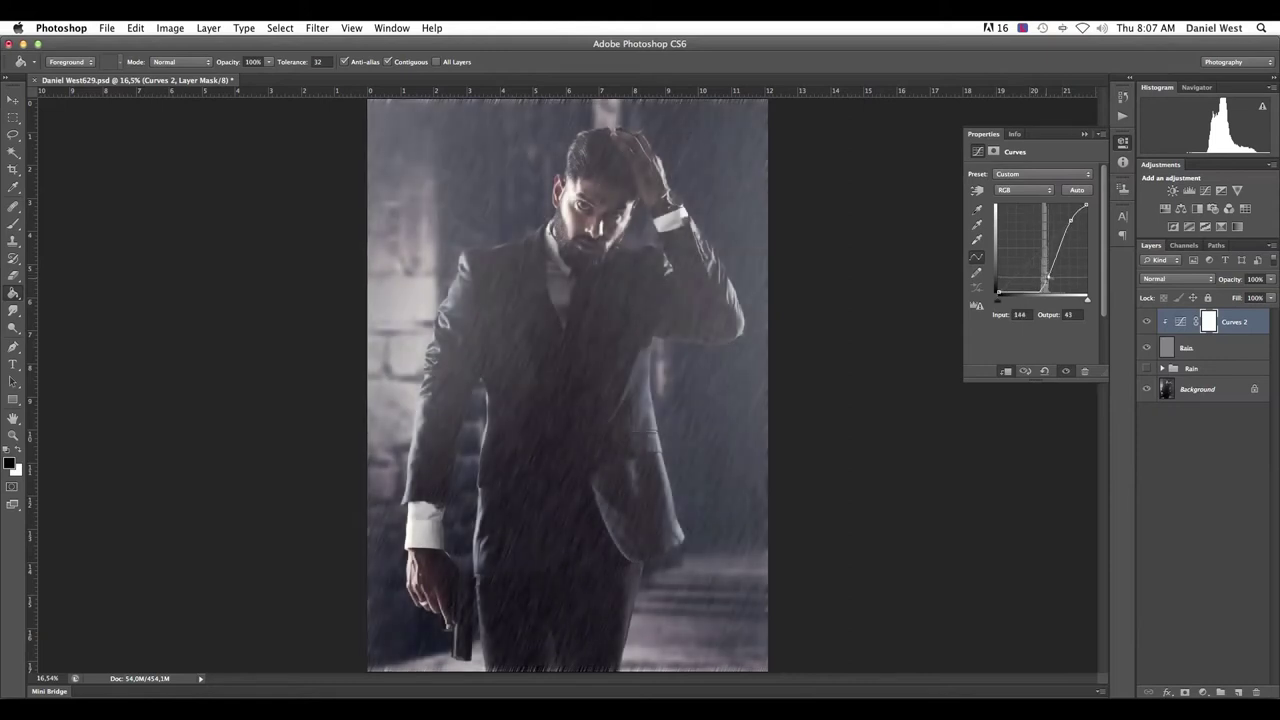
{"action": "left_click_drag", "start_coordinate": [1046, 278], "coordinate": [1052, 277]}
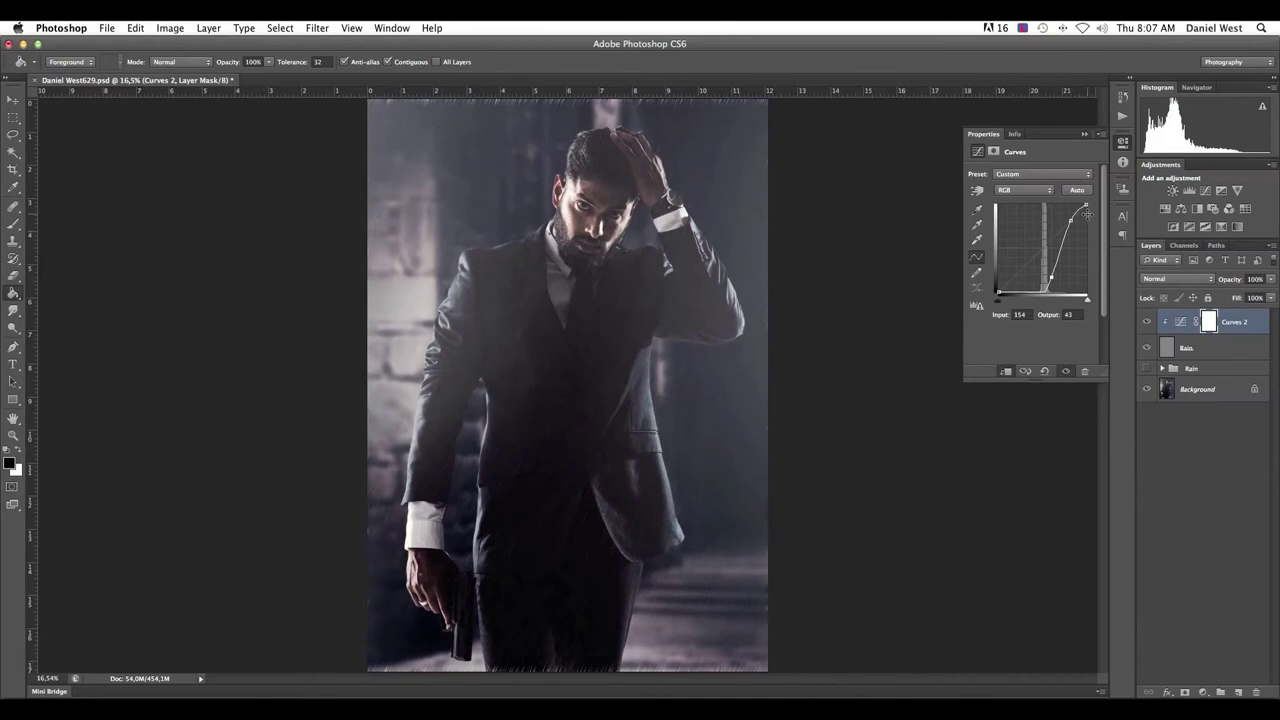
{"action": "left_click", "coordinate": [1070, 218]}
{"action": "left_click_drag", "start_coordinate": [1069, 217], "coordinate": [1063, 234]}
{"action": "left_click_drag", "start_coordinate": [1051, 279], "coordinate": [1050, 279]}
{"action": "left_click_drag", "start_coordinate": [1063, 233], "coordinate": [1064, 232]}
{"action": "left_click", "coordinate": [1085, 134]}
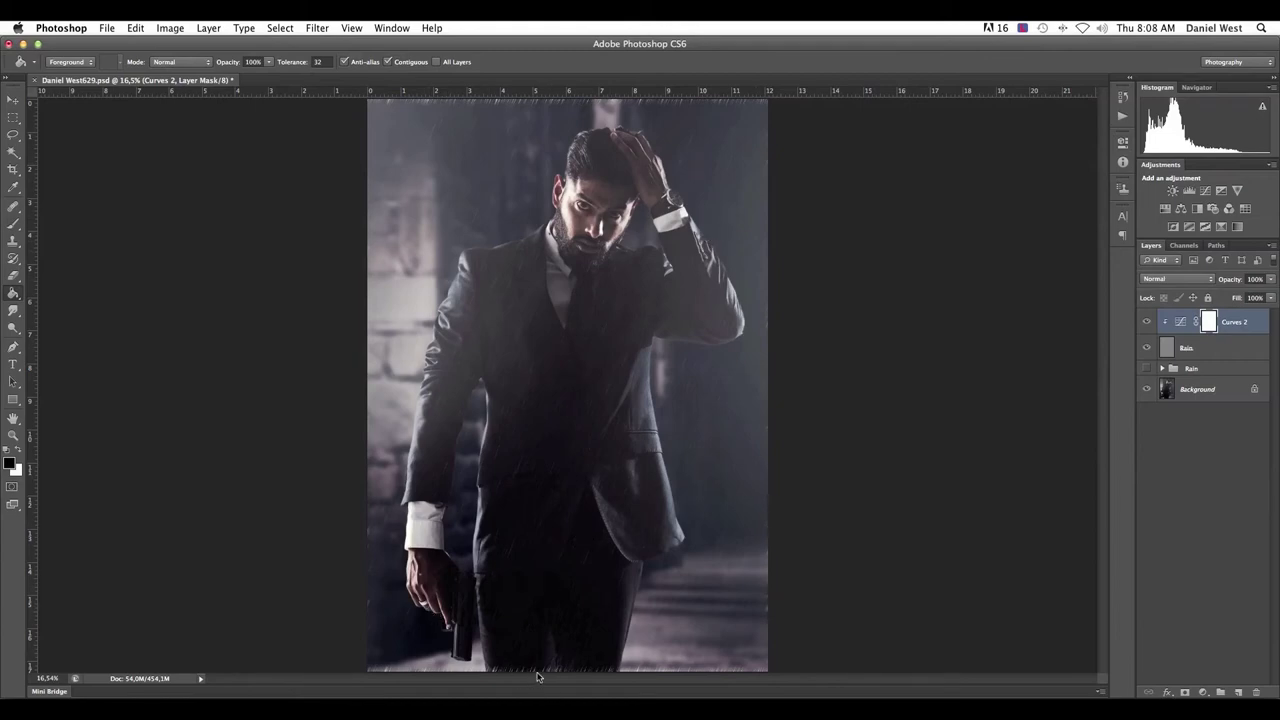
Zoom in to inspect the rain along the bottom edge, zoom out, and select the Rain layer.
{"action": "key", "text": "super+equal"}
{"action": "key", "text": "super+equal"}
{"action": "scroll", "coordinate": [570, 282], "scroll_direction": "down", "scroll_amount": 1}
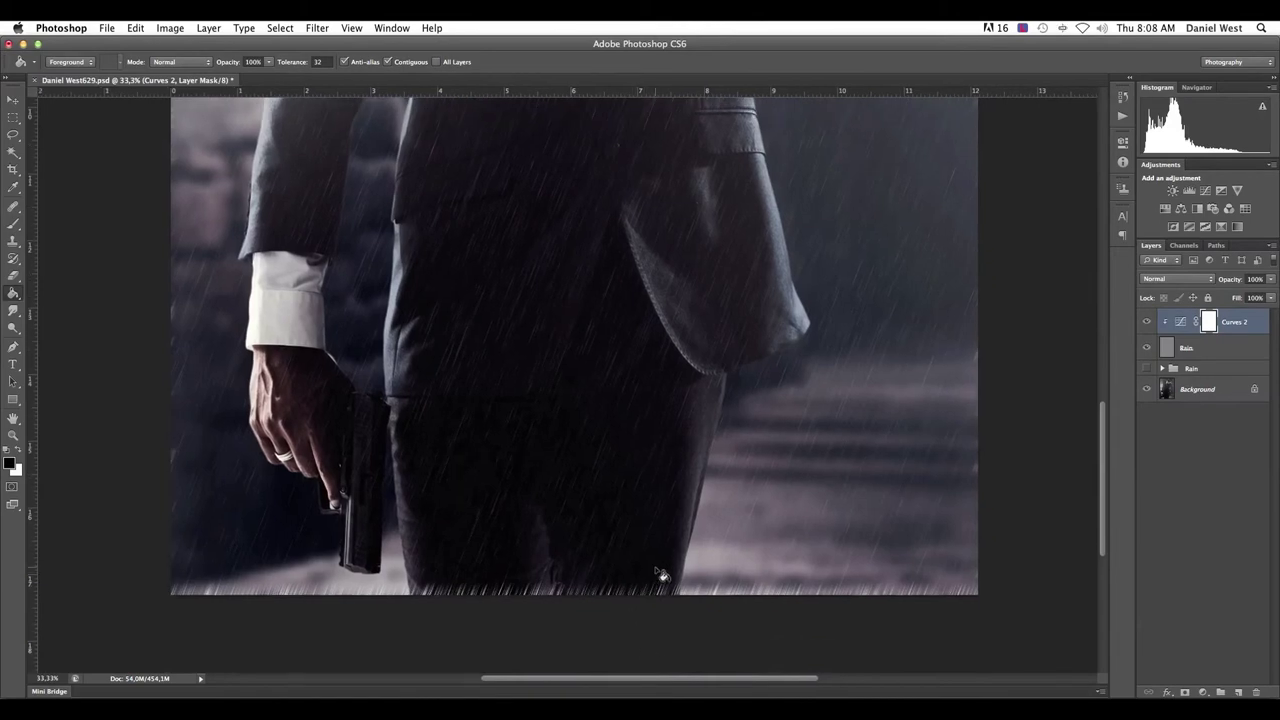
{"action": "key", "text": "super+minus"}
{"action": "key", "text": "super+minus"}
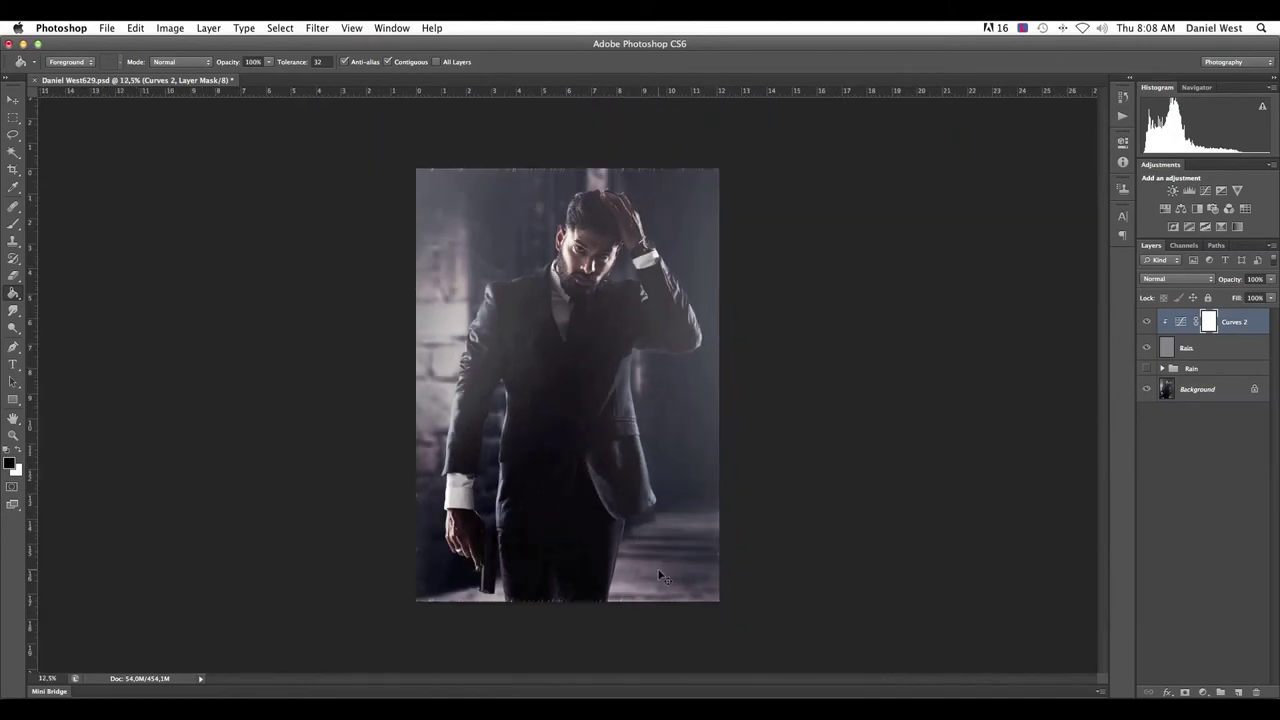
{"action": "left_click", "coordinate": [1166, 350]}
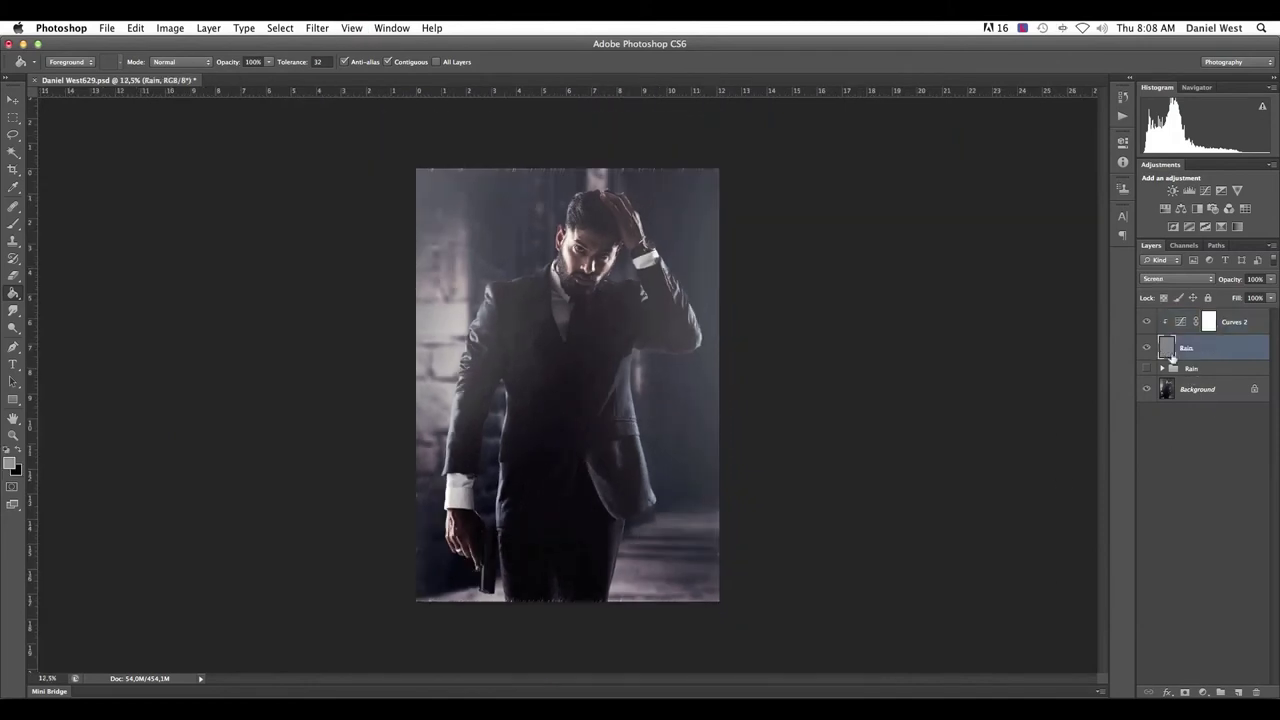
{"action": "key", "text": "super+t"}
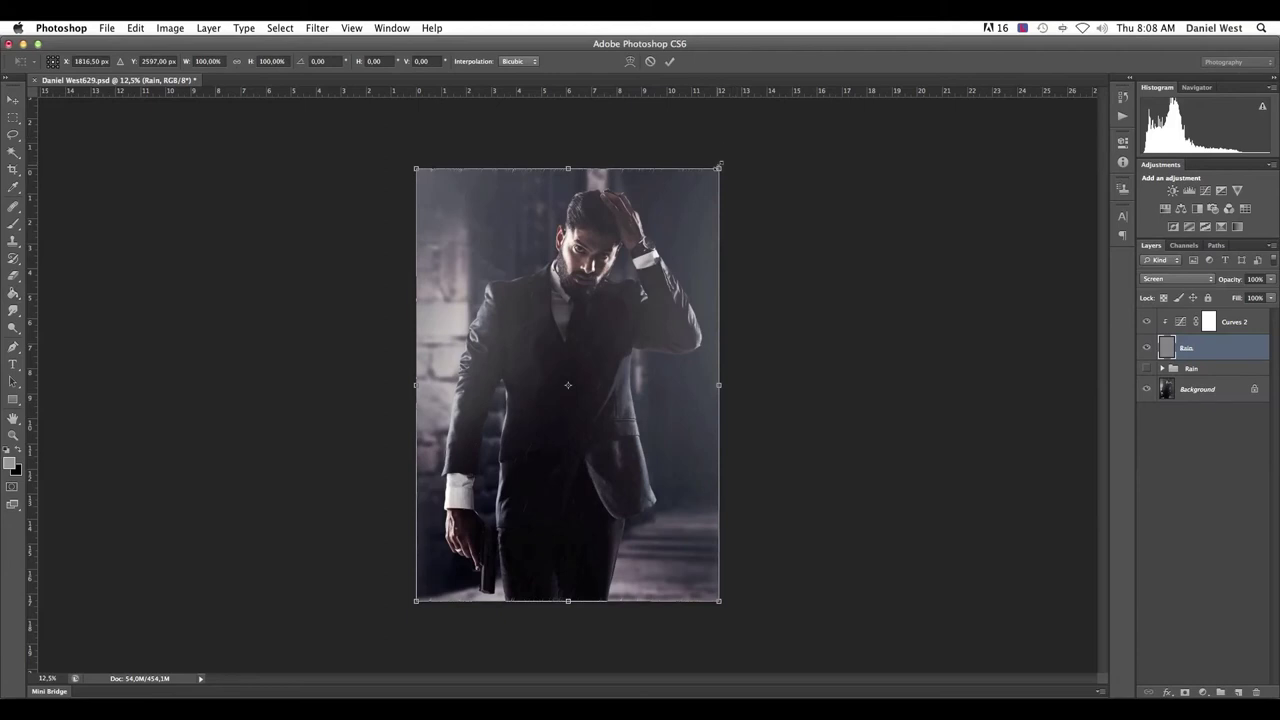
Scale the Rain layer up to about 196% and commit the transform.
{"action": "mouse_move", "coordinate": [718, 166]}
{"action": "left_mouse_down"}
{"action": "mouse_move", "coordinate": [823, 145]}
{"action": "mouse_move", "coordinate": [725, 190]}
{"action": "mouse_move", "coordinate": [849, 123]}
{"action": "mouse_move", "coordinate": [872, 133]}
{"action": "mouse_move", "coordinate": [1110, 58]}
{"action": "left_mouse_up"}
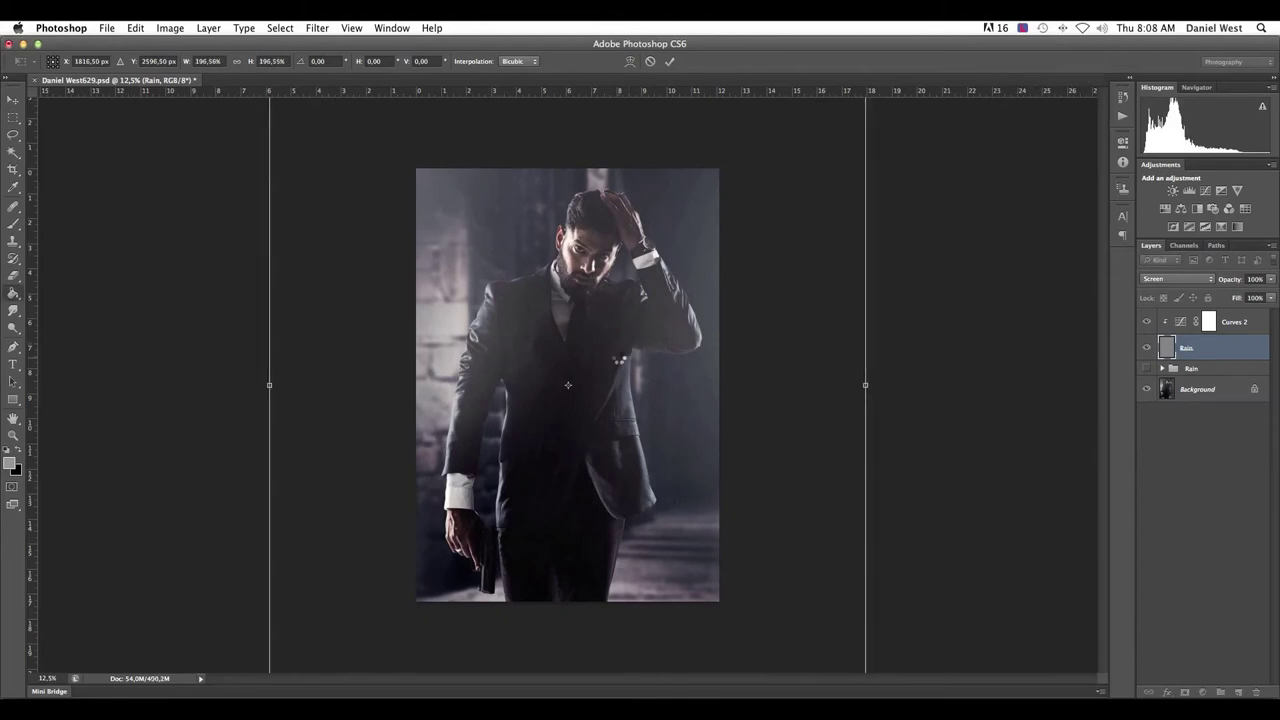
{"action": "key", "text": "Return"}
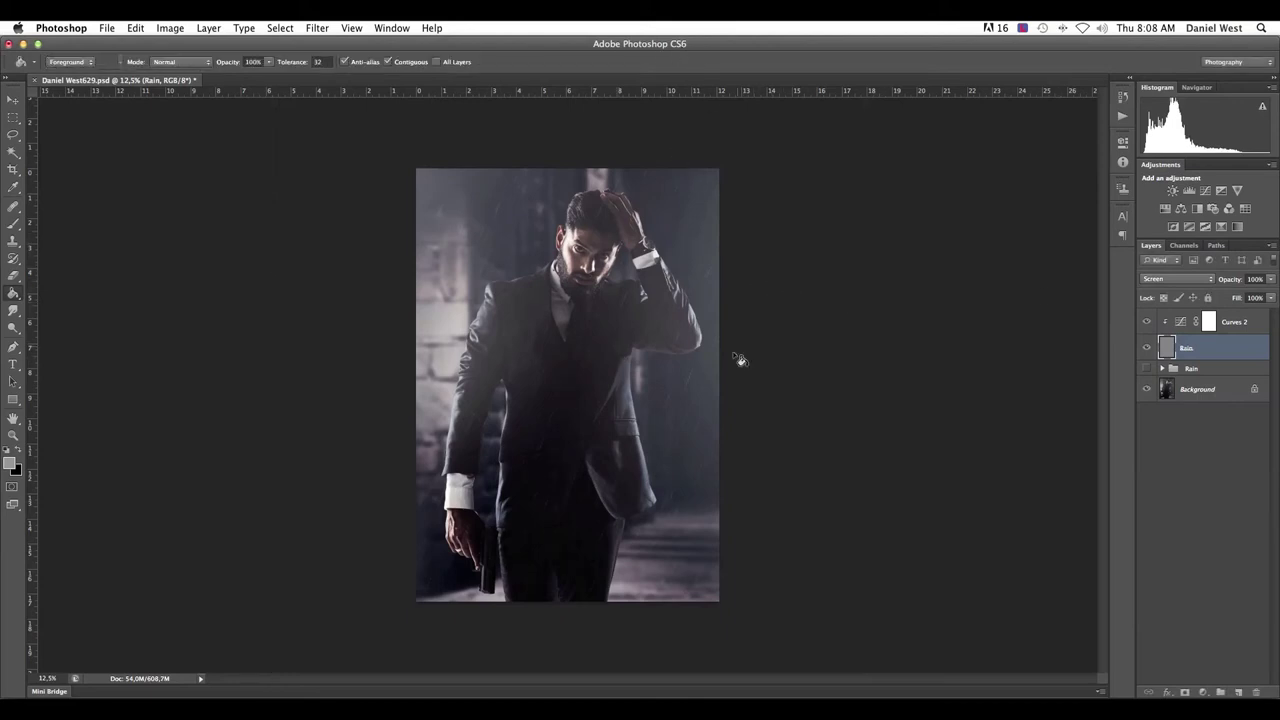
Show the Rain layer and drag a Curves 2 point down to darken the streaks.
{"action": "left_click", "coordinate": [1146, 348]}
{"action": "left_click", "coordinate": [1181, 323]}
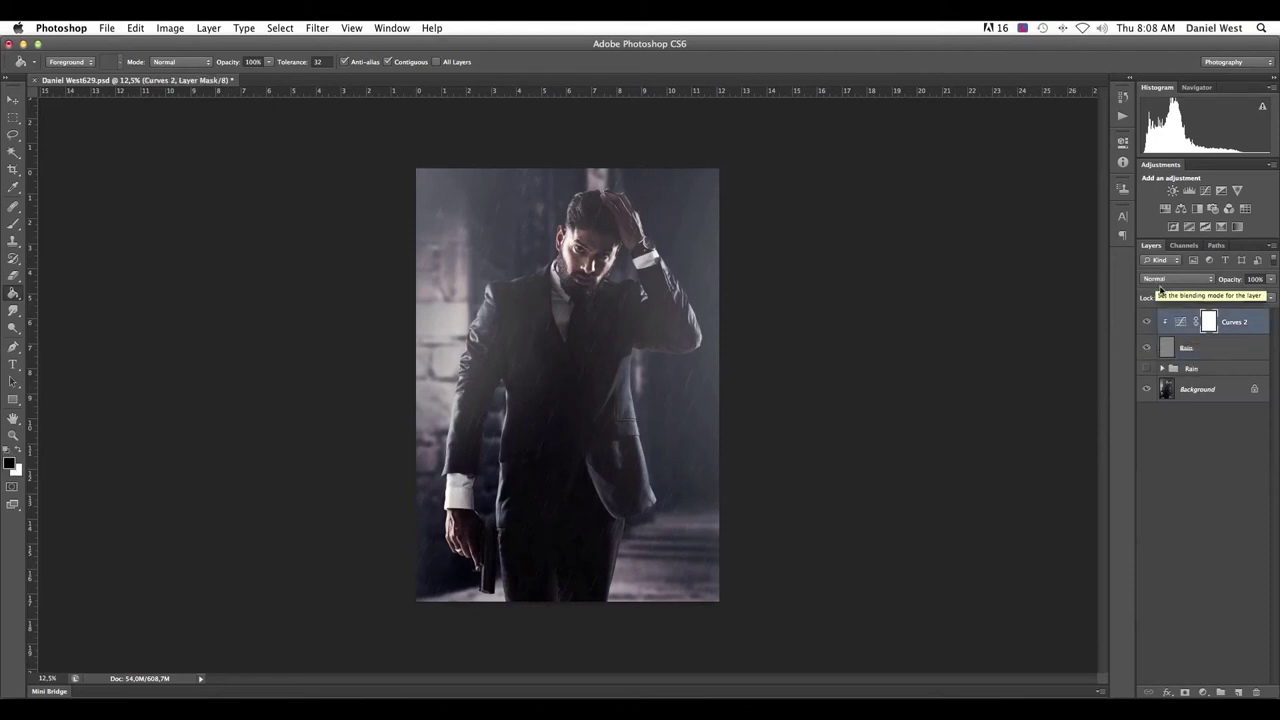
{"action": "double_click", "coordinate": [1186, 324]}
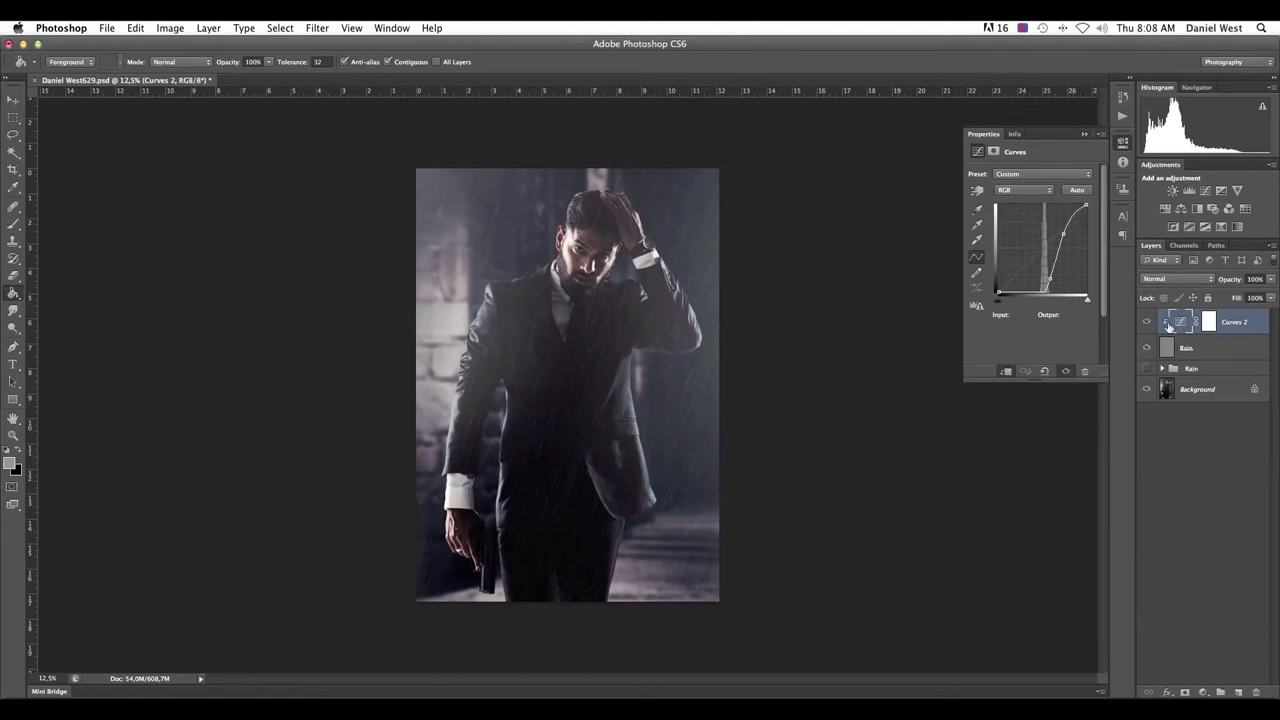
{"action": "left_click_drag", "start_coordinate": [1051, 278], "coordinate": [1049, 280]}
Duplicate the Rain and Curves 2 layers together for denser rain.
{"action": "left_click", "coordinate": [1168, 348]}
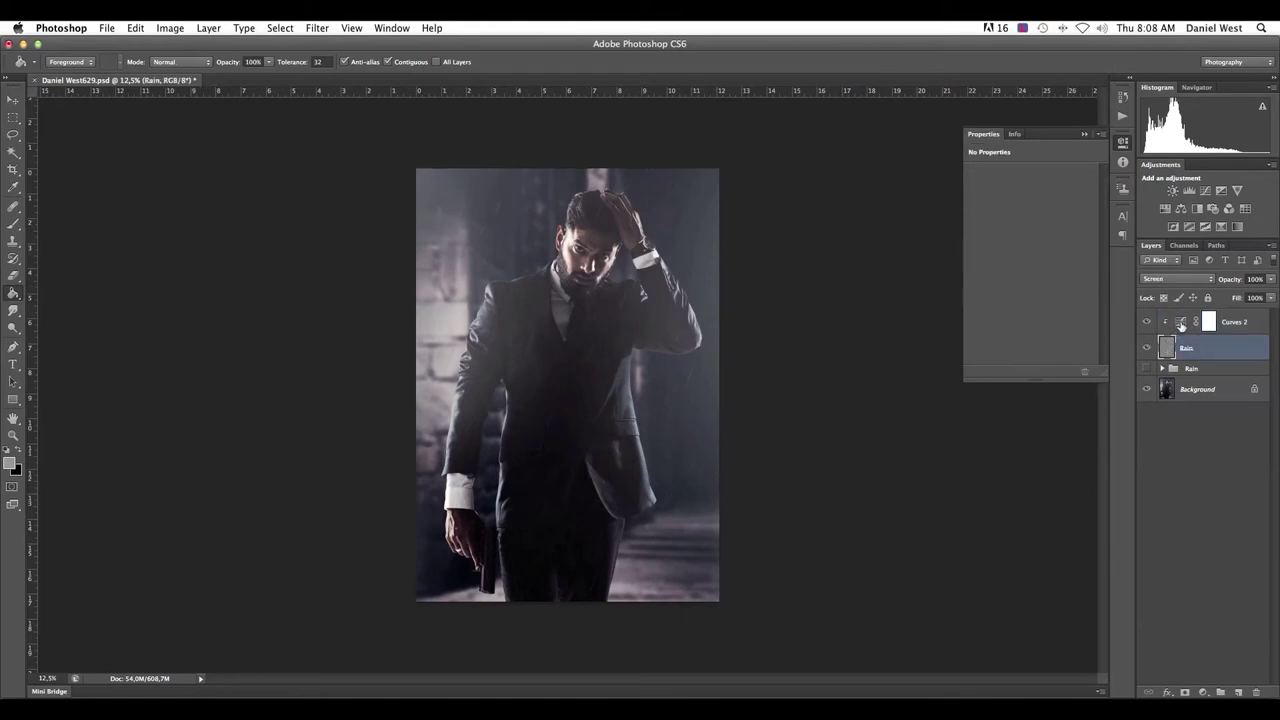
{"action": "left_click", "coordinate": [1180, 322], "text": "shift"}
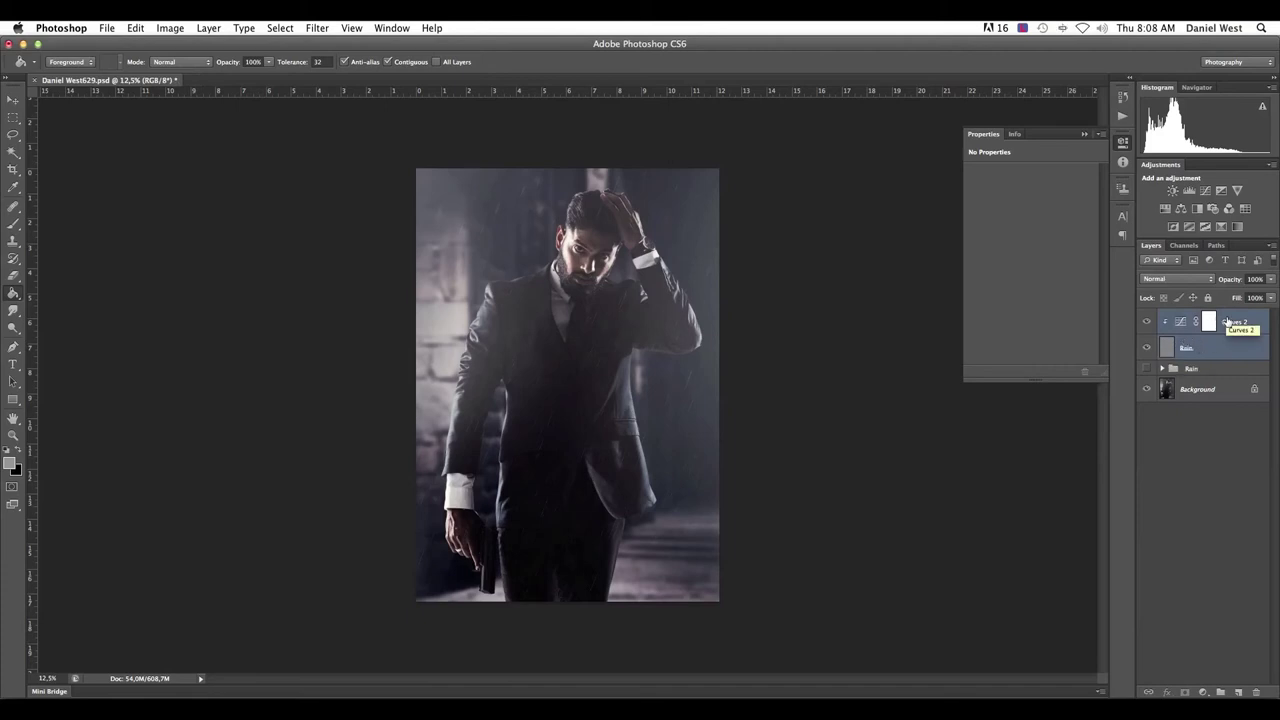
{"action": "key", "text": "ctrl+j"}
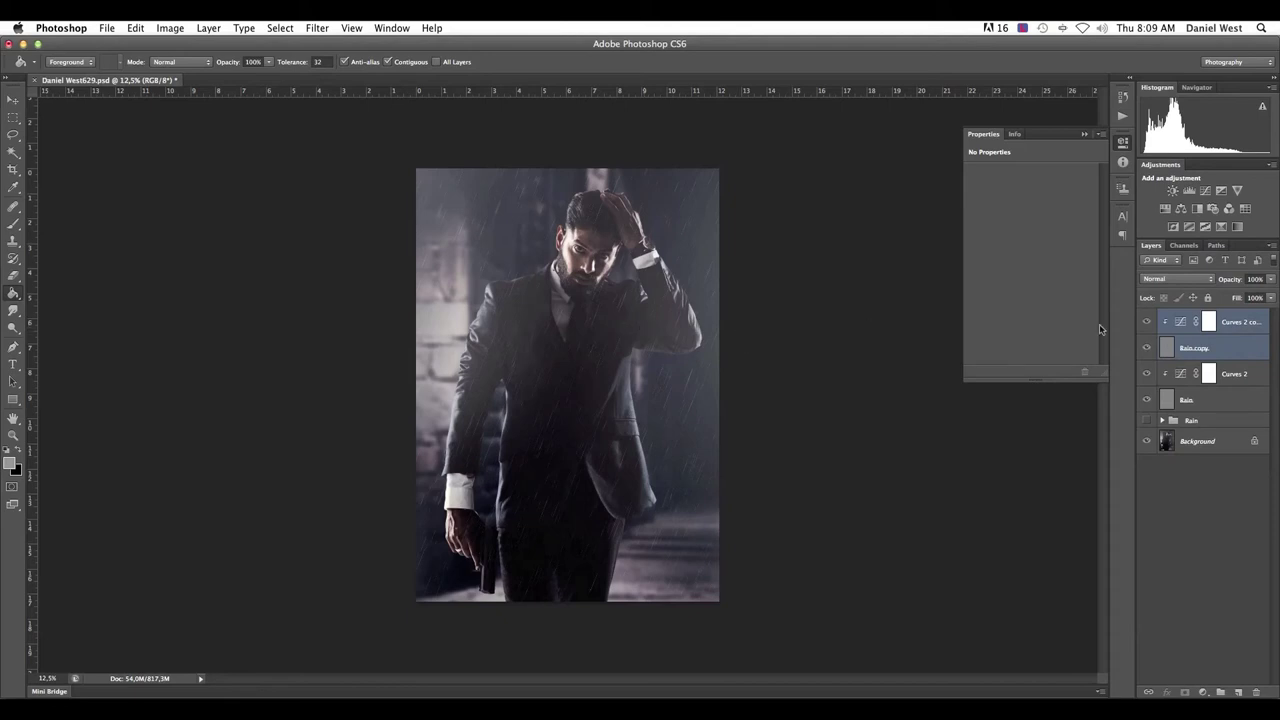
Duplicate the copied Rain and Curves pair again to create Rain copy 2, and select it.
{"action": "left_click_drag", "start_coordinate": [1163, 347], "coordinate": [1187, 349]}
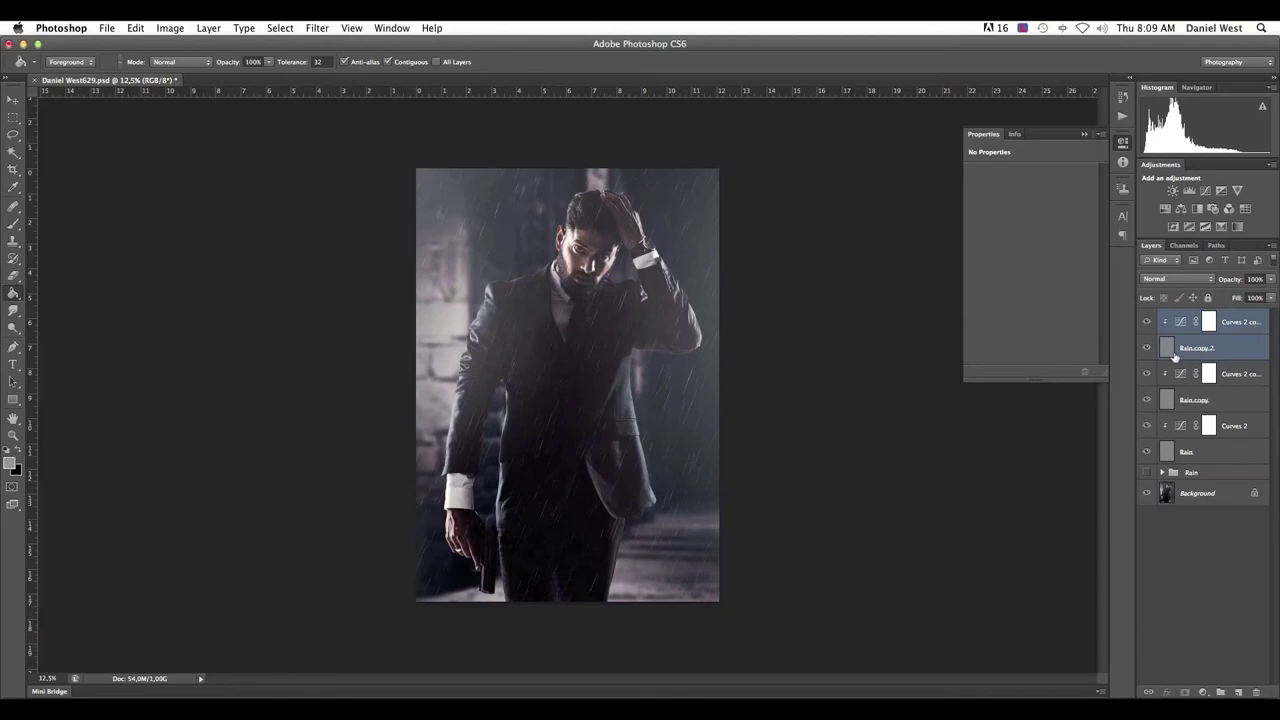
{"action": "left_click", "coordinate": [1178, 348]}
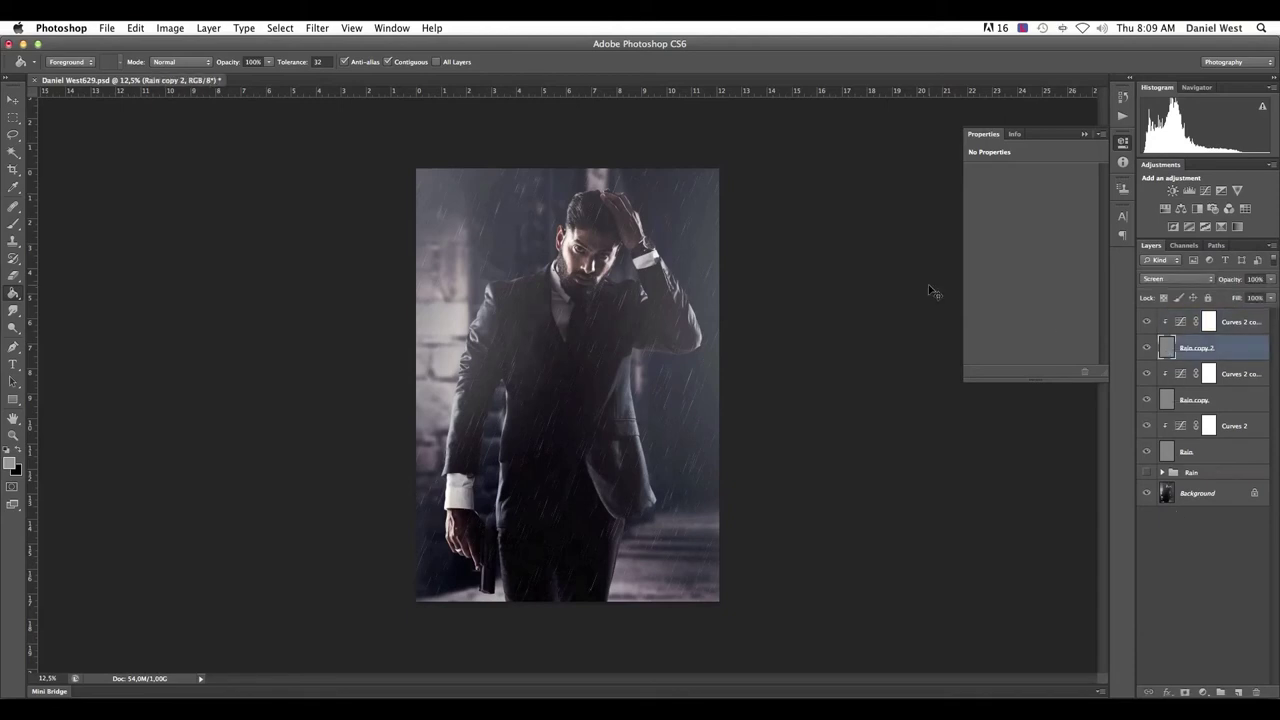
Scale Rain copy 2 down to about 65% for finer streaks and commit the transform.
{"action": "key", "text": "ctrl+t"}
{"action": "key", "text": "ctrl+minus"}
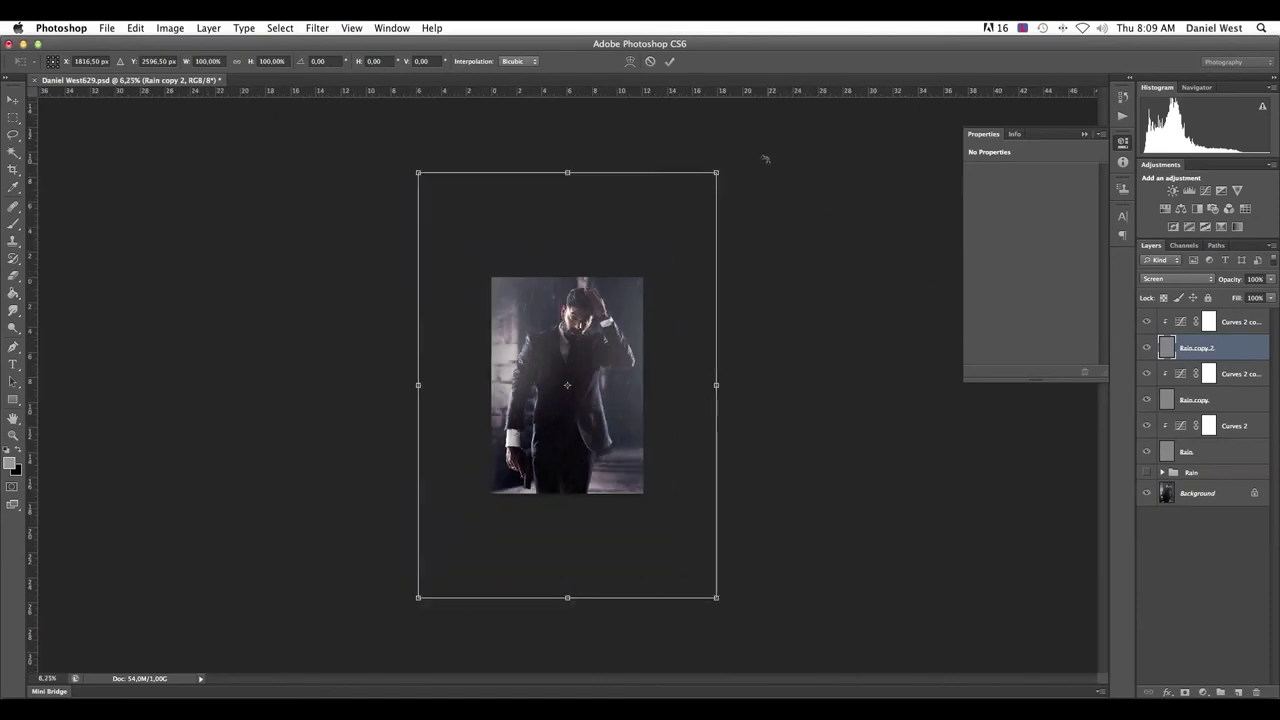
{"action": "left_click_drag", "start_coordinate": [718, 172], "coordinate": [682, 197]}
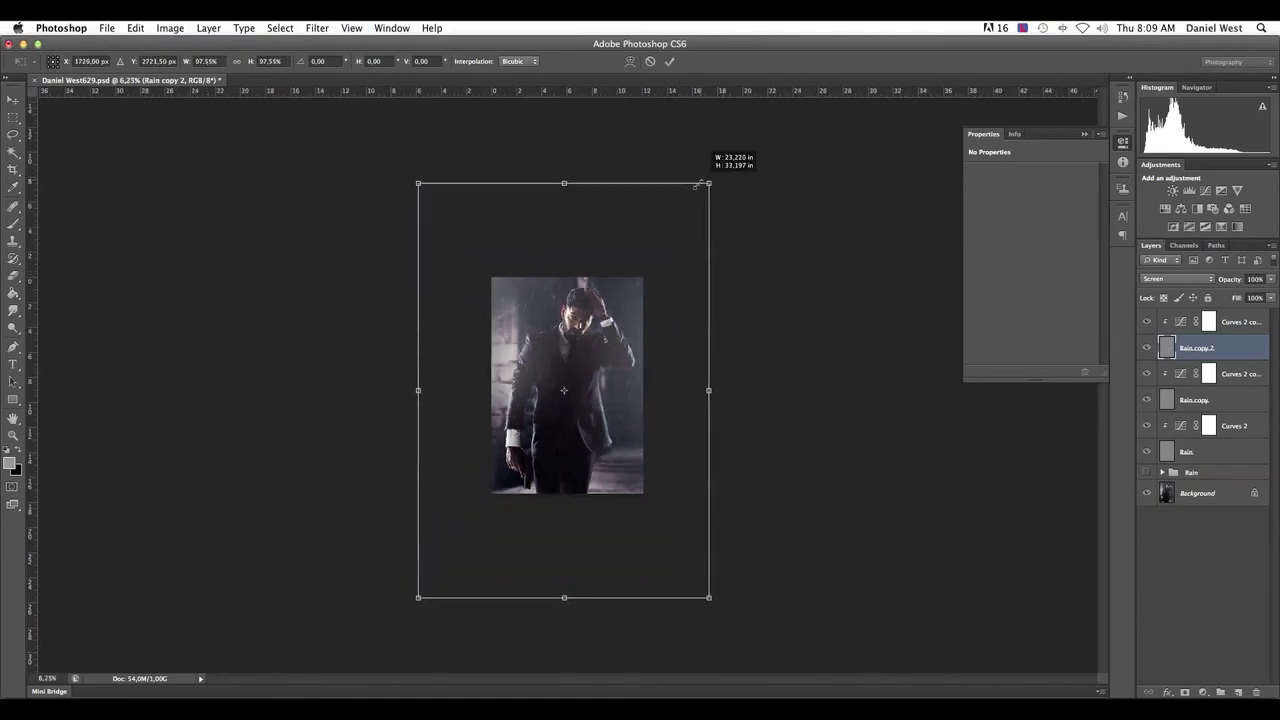
{"action": "left_click_drag", "start_coordinate": [682, 197], "coordinate": [646, 236]}
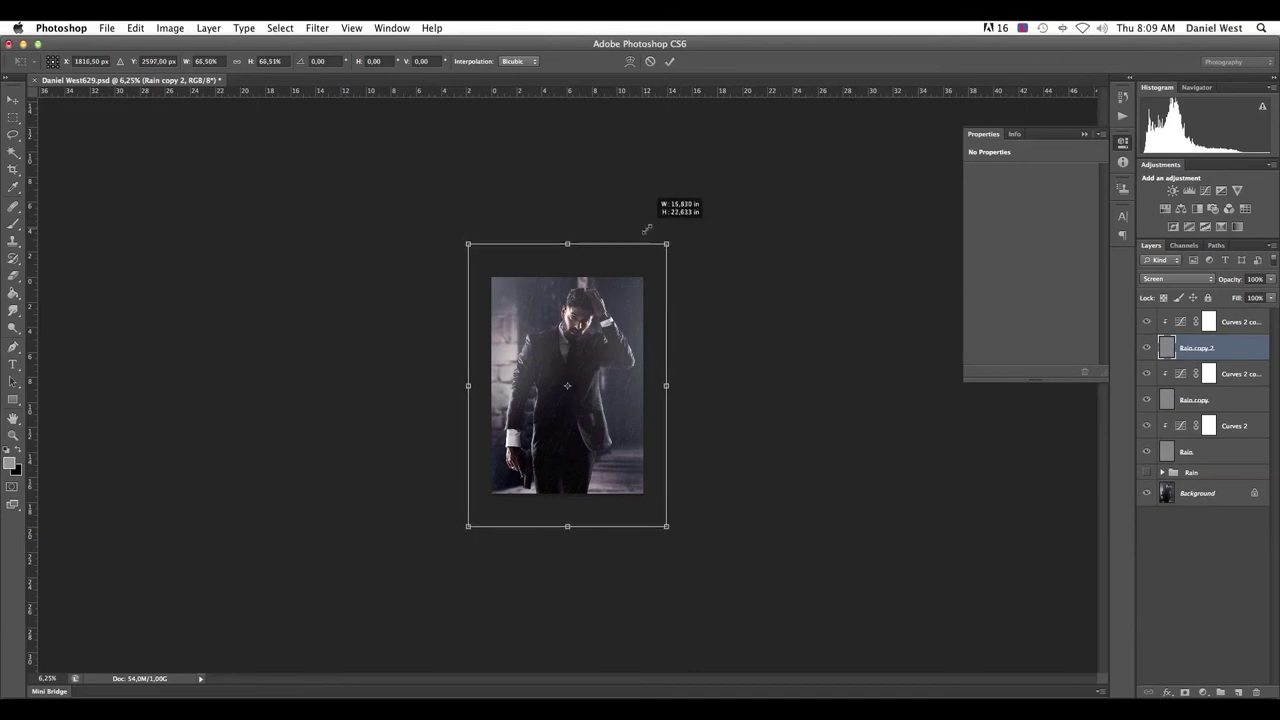
{"action": "key", "text": "ctrl+plus"}
{"action": "key", "text": "ctrl+plus"}
{"action": "key", "text": "ctrl+plus"}
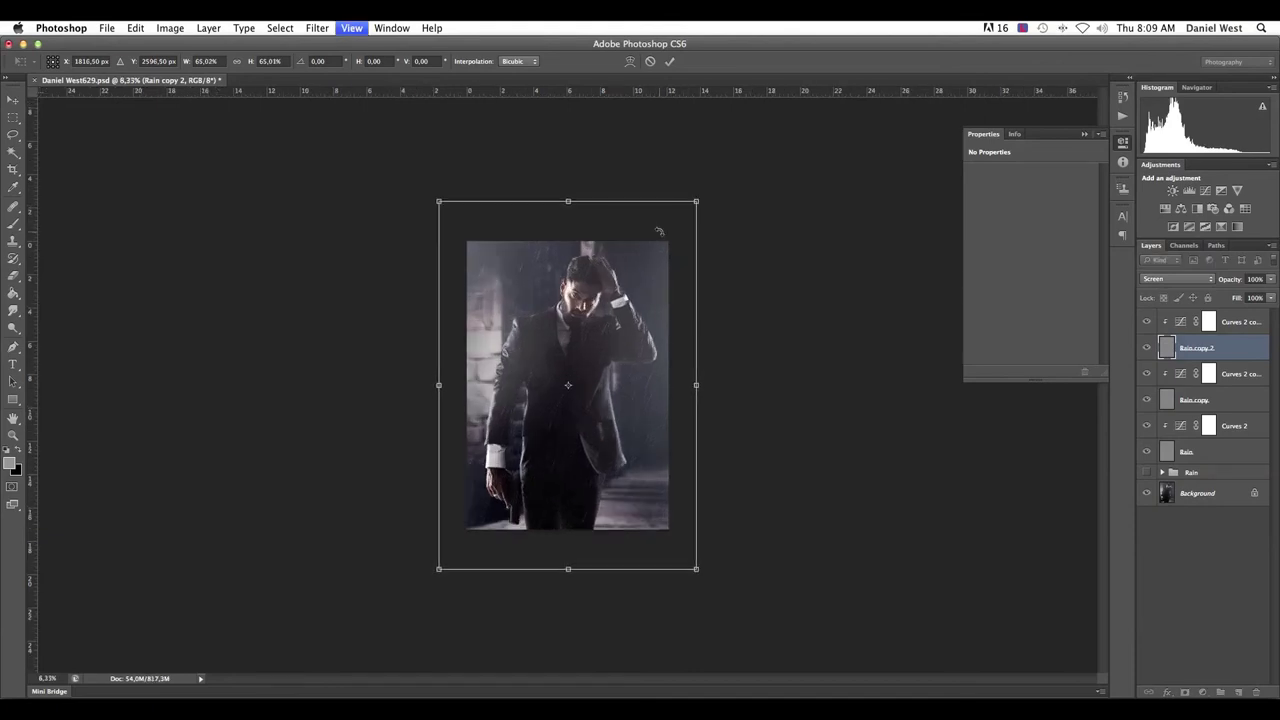
{"action": "key", "text": "shift+g"}
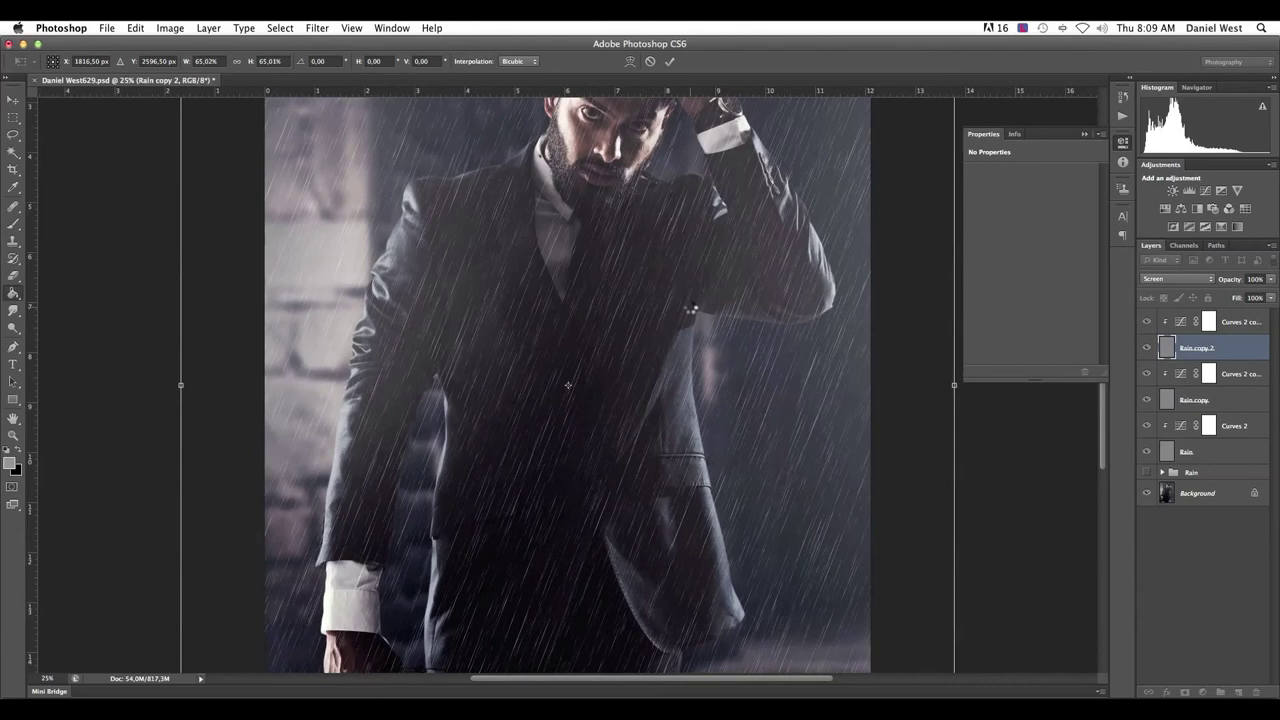
{"action": "key", "text": "Return"}
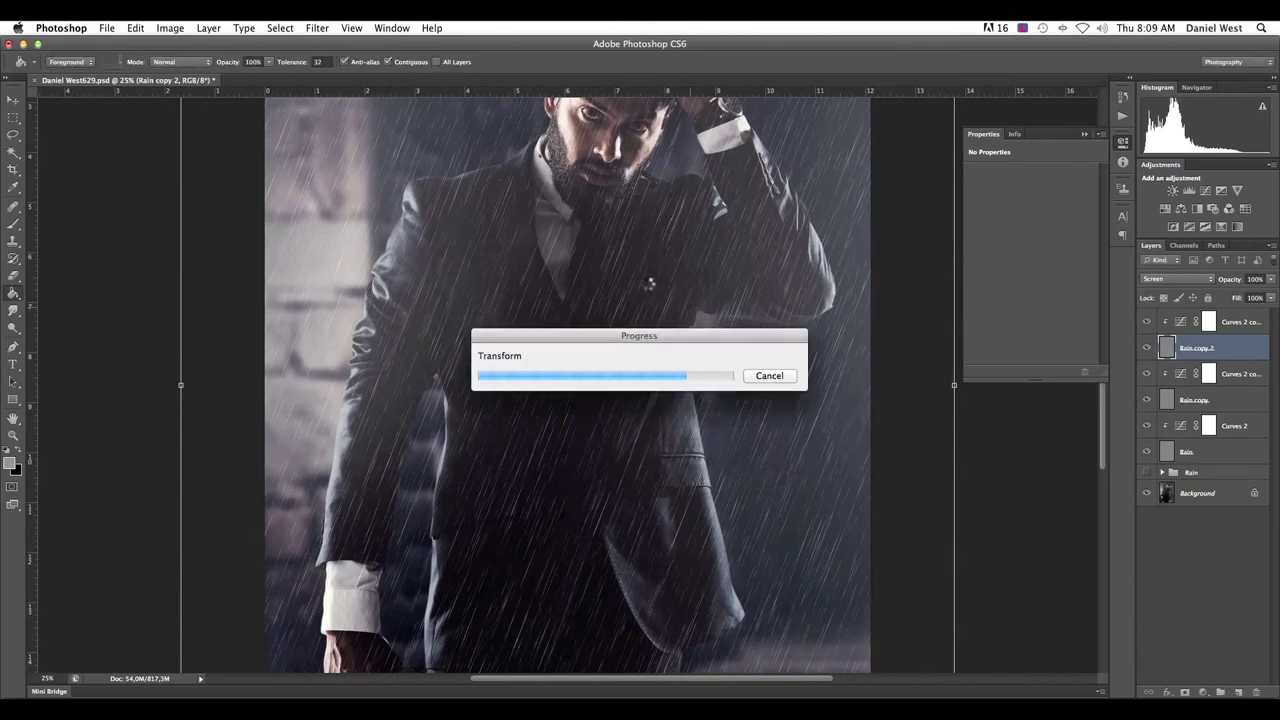
{"action": "key", "text": "super+minus"}
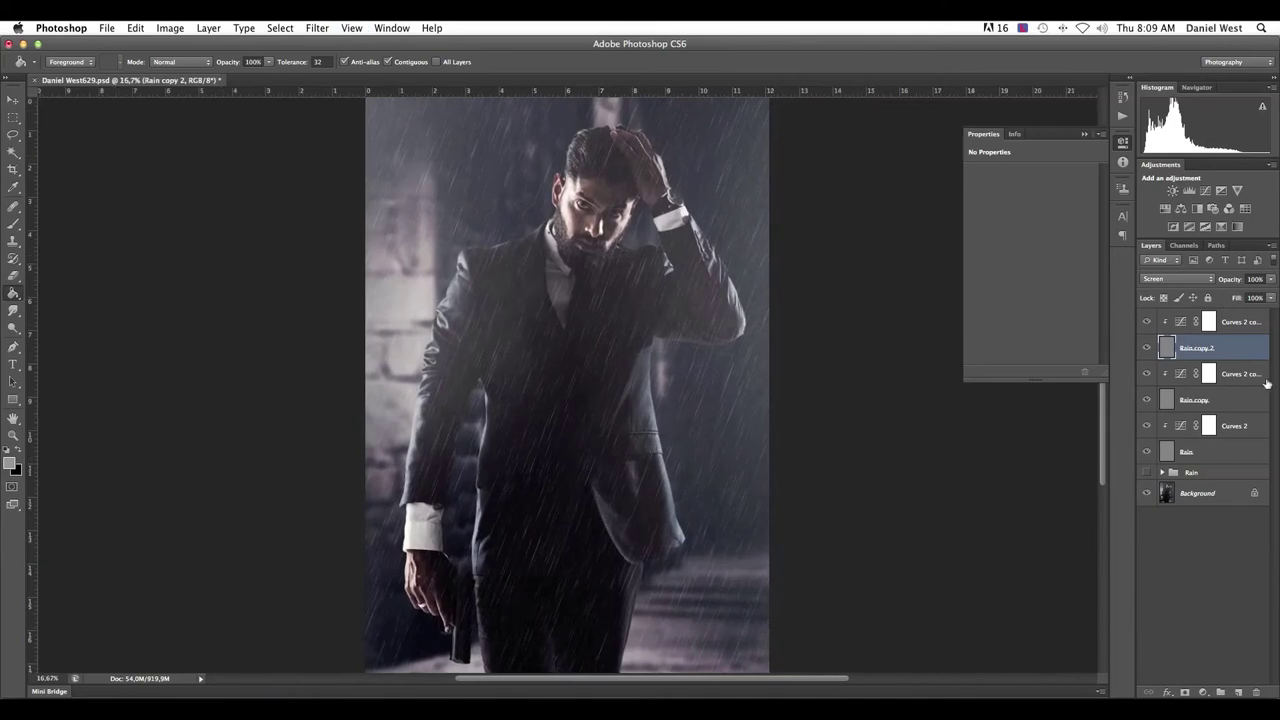
{"action": "left_click", "coordinate": [1186, 325]}
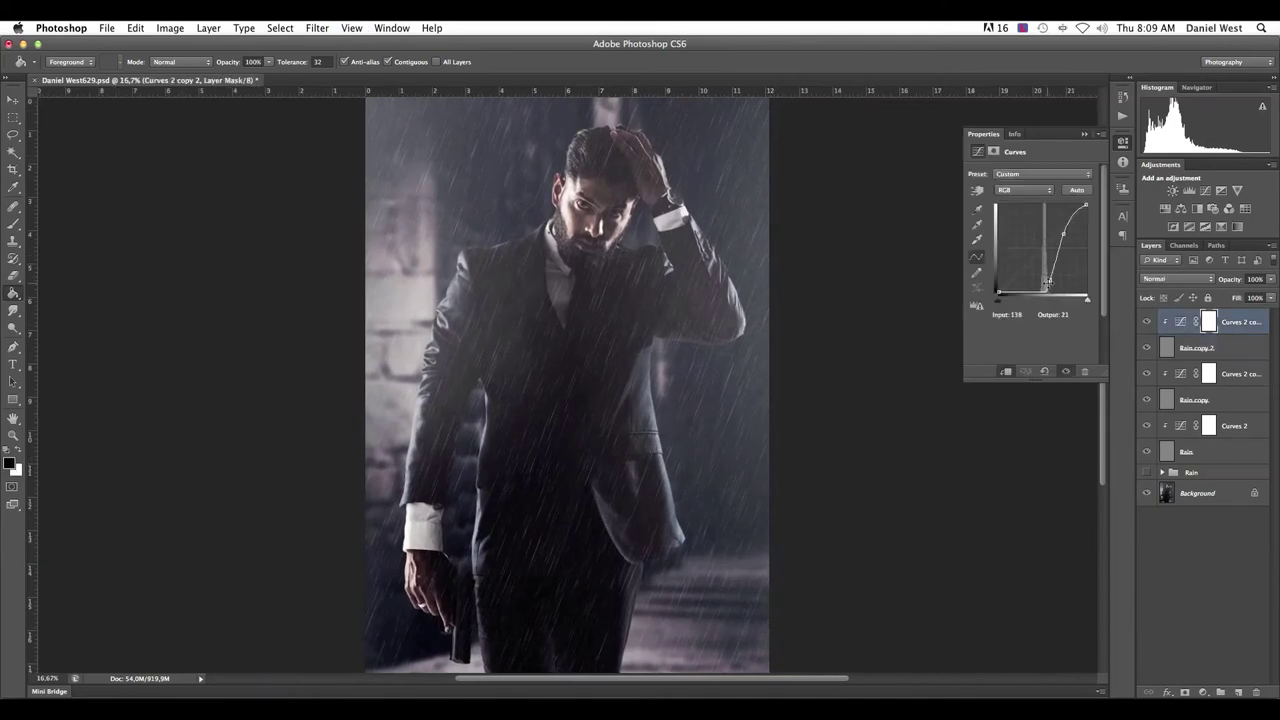
Reshape the top Curves 2 copy, darkening the shadows and brightening the upper tones.
{"action": "left_click_drag", "start_coordinate": [1049, 281], "coordinate": [1053, 284]}
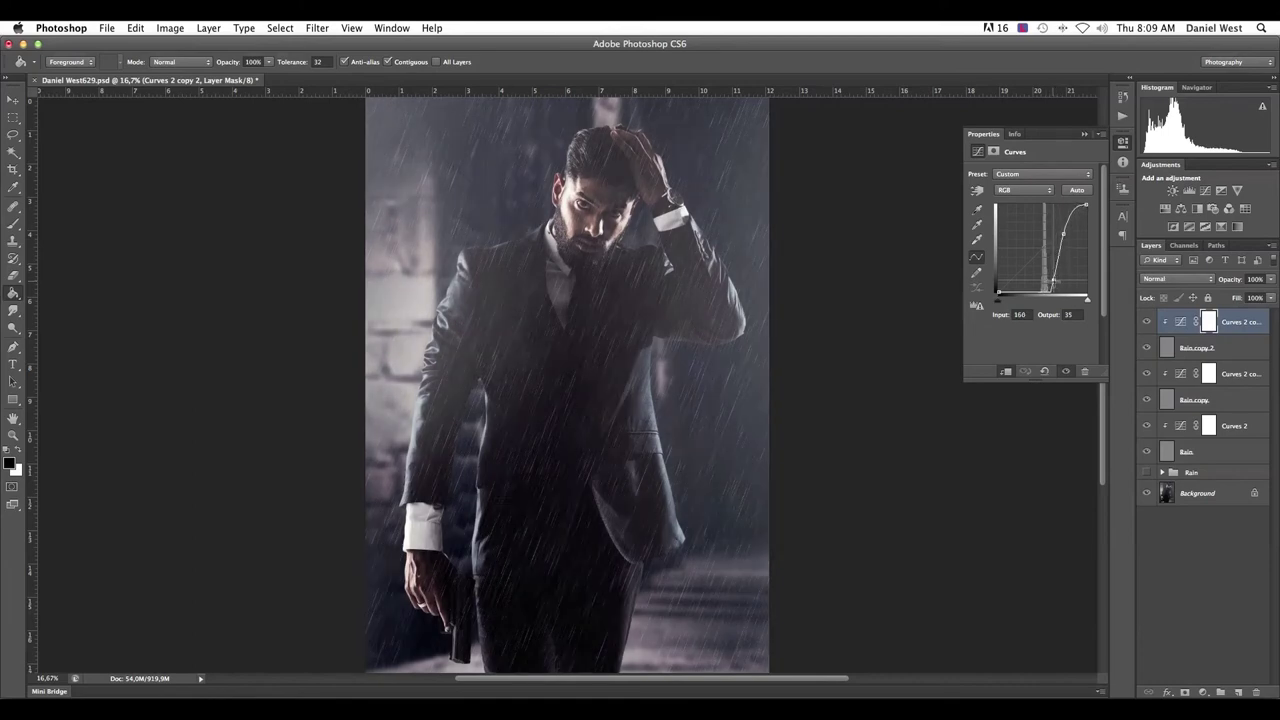
{"action": "left_click_drag", "start_coordinate": [1064, 233], "coordinate": [1070, 216]}
{"action": "left_click", "coordinate": [1054, 283]}
Nudge the shadow point and steepen the upper curve on the lower Curves 2 copy.
{"action": "left_click", "coordinate": [1183, 374]}
{"action": "left_click_drag", "start_coordinate": [1050, 280], "coordinate": [1053, 280]}
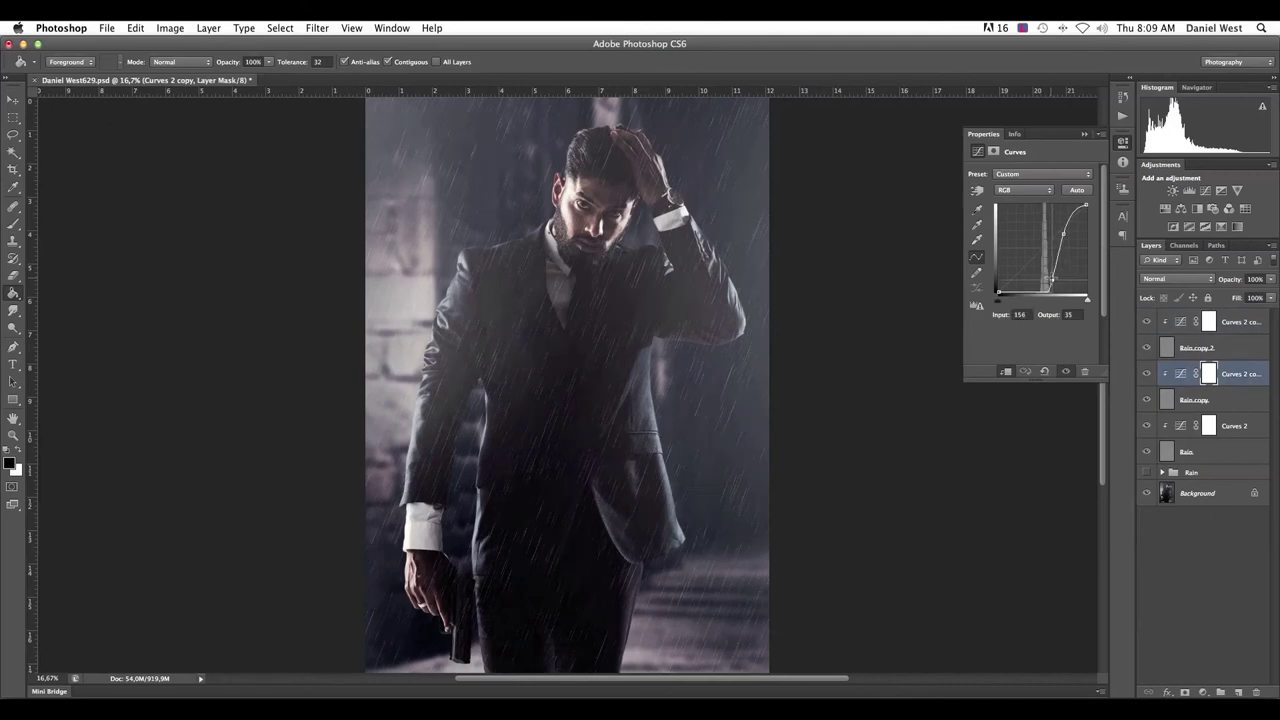
{"action": "left_click_drag", "start_coordinate": [1065, 235], "coordinate": [1066, 226]}
Select all layers from the top Curves copy down to Rain and group them.
{"action": "left_click", "coordinate": [1178, 322]}
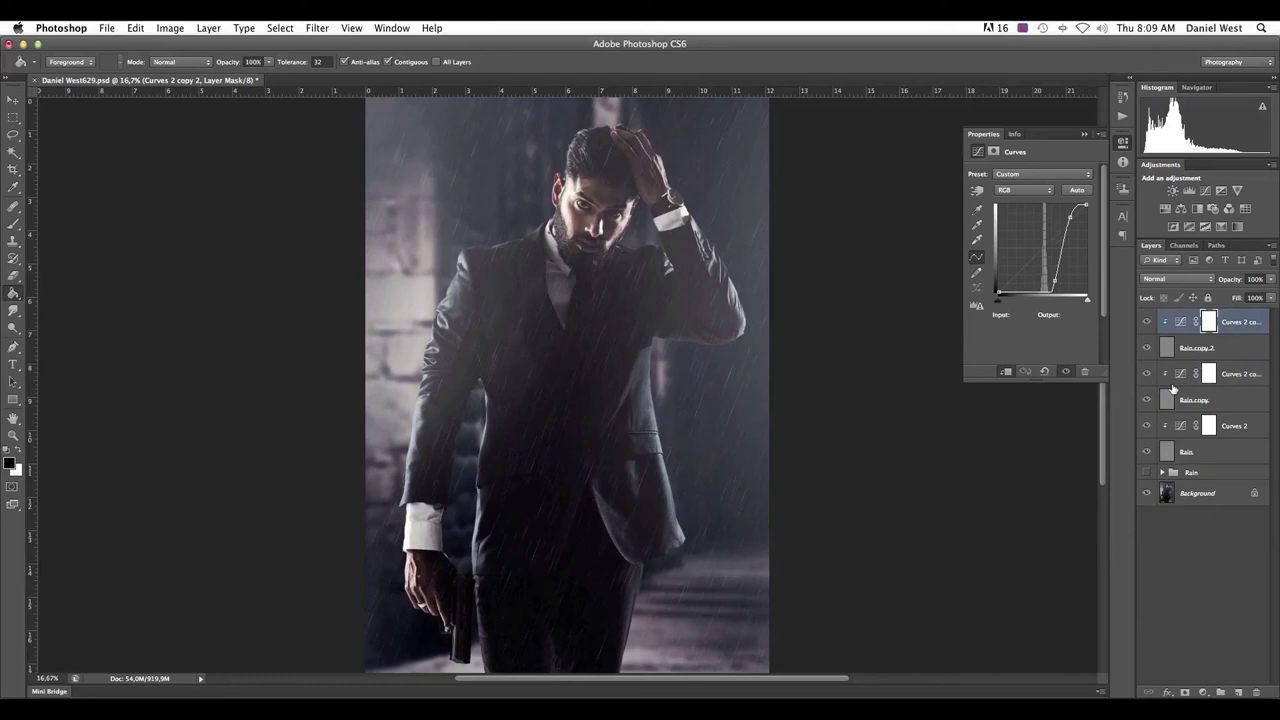
{"action": "left_click", "coordinate": [1174, 453], "text": "shift"}
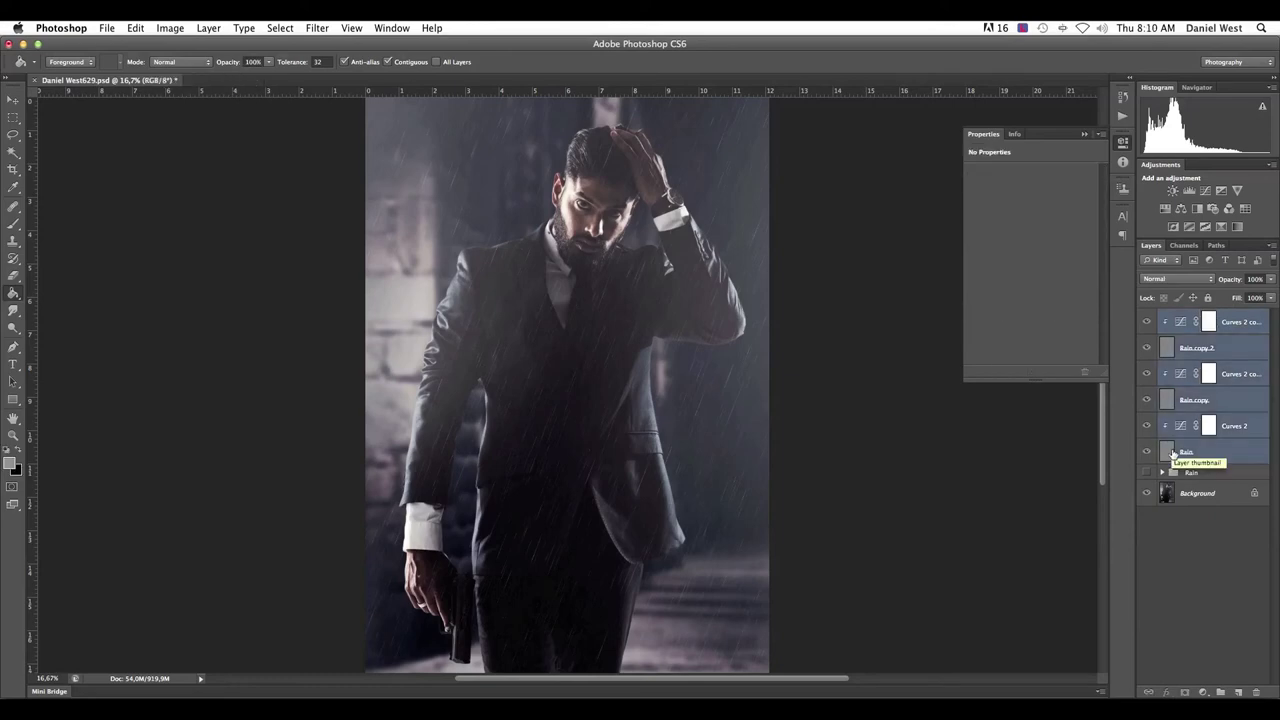
{"action": "key", "text": "ctrl+g"}
Rename the new layer group to 'rain'.
{"action": "double_click", "coordinate": [1190, 316]}
{"action": "type", "text": "ra"}
{"action": "key", "text": "Return"}
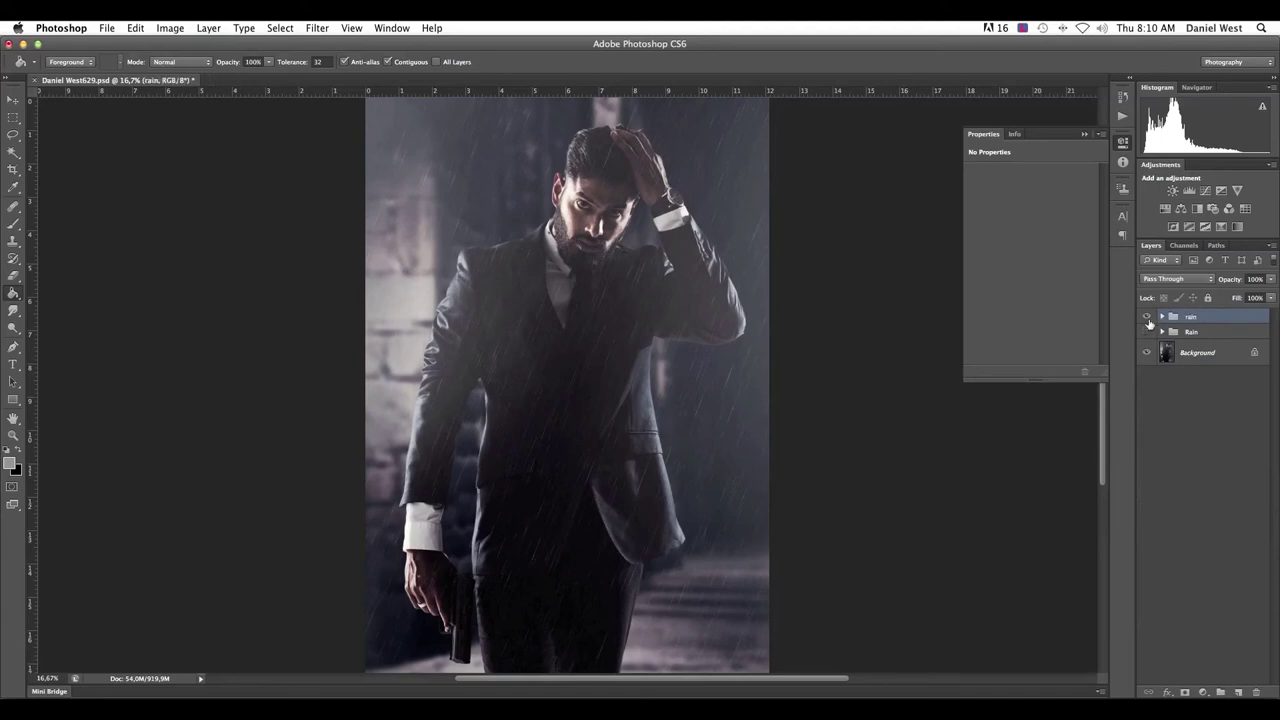
{"action": "key", "text": "ctrl+minus"}
{"action": "key", "text": "ctrl+plus"}
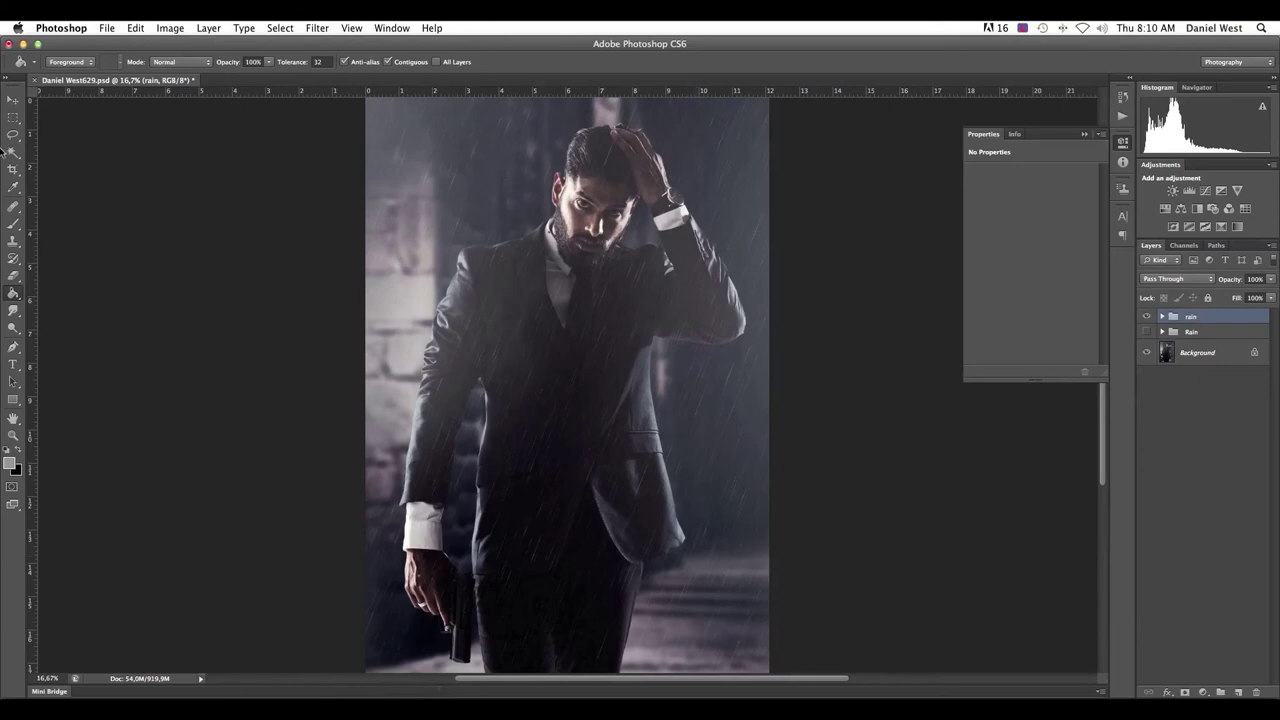
Add a new layer and set up an enlarged 46 splatter brush.
{"action": "left_click", "coordinate": [1238, 692]}
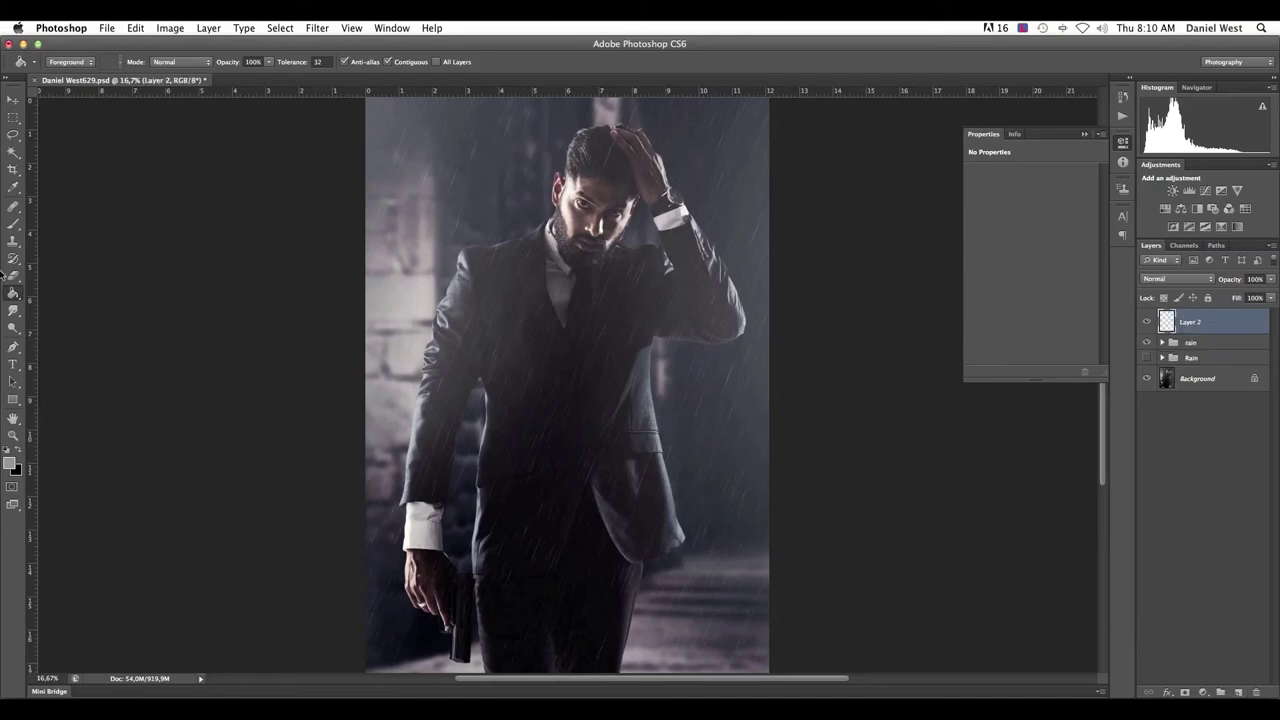
{"action": "left_click", "coordinate": [13, 222]}
{"action": "right_click", "coordinate": [636, 268]}
{"action": "scroll", "coordinate": [720, 383], "scroll_direction": "down", "scroll_amount": 2}
{"action": "scroll", "coordinate": [720, 383], "scroll_direction": "down", "scroll_amount": 3}
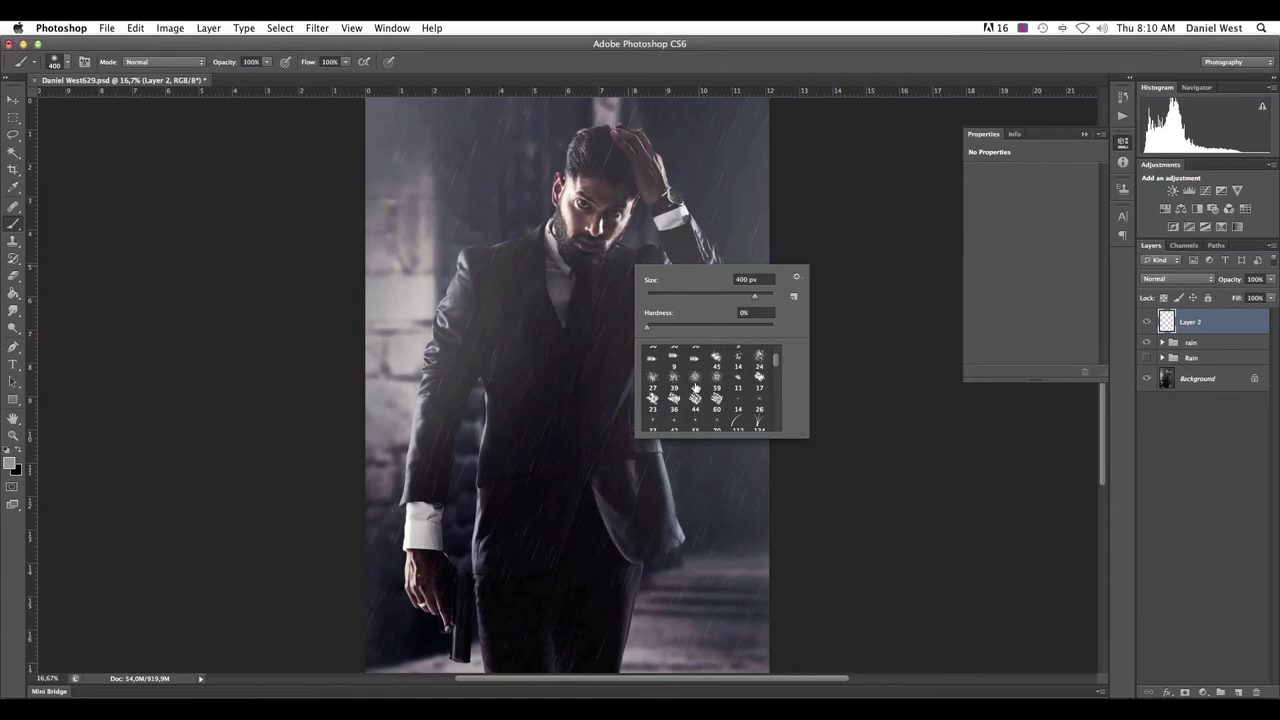
{"action": "left_click", "coordinate": [652, 379]}
{"action": "left_click", "coordinate": [696, 384]}
{"action": "left_click_drag", "start_coordinate": [675, 297], "coordinate": [724, 298]}
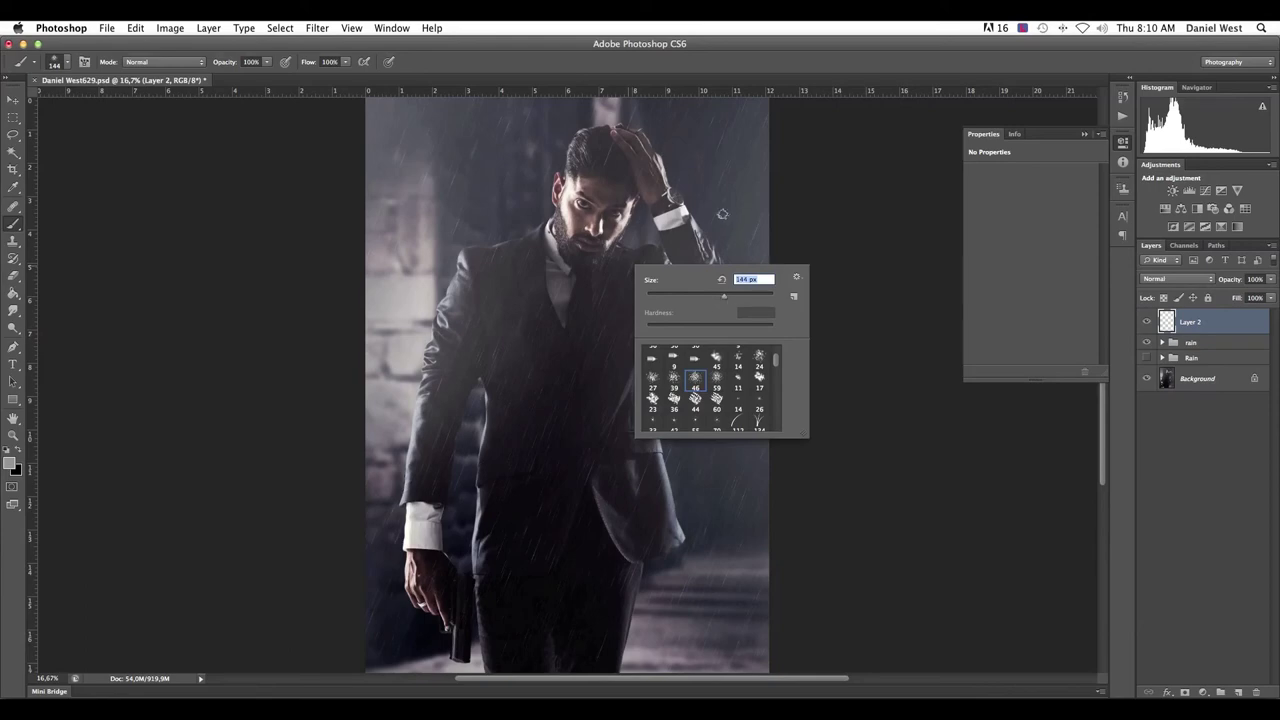
{"action": "left_click", "coordinate": [908, 196]}
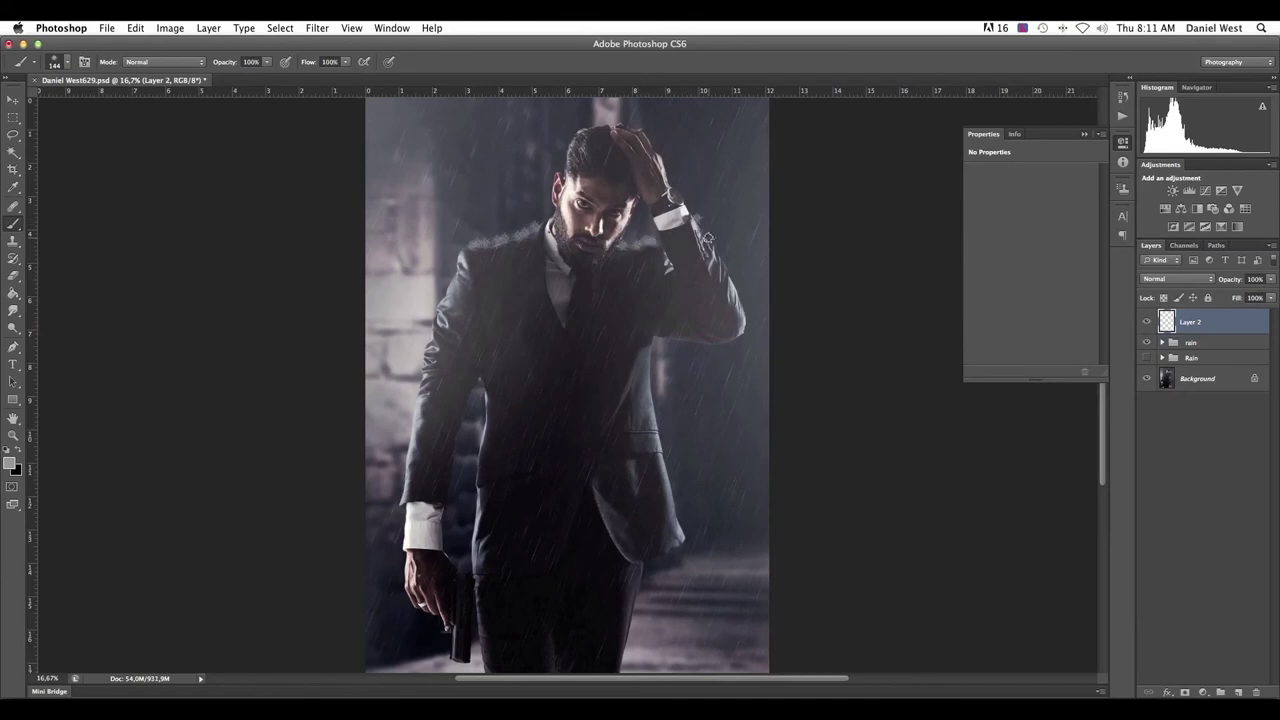
Paint spray along the man's sleeve up to his wrist, then lower the layer's opacity.
{"action": "left_click_drag", "start_coordinate": [712, 246], "coordinate": [702, 230]}
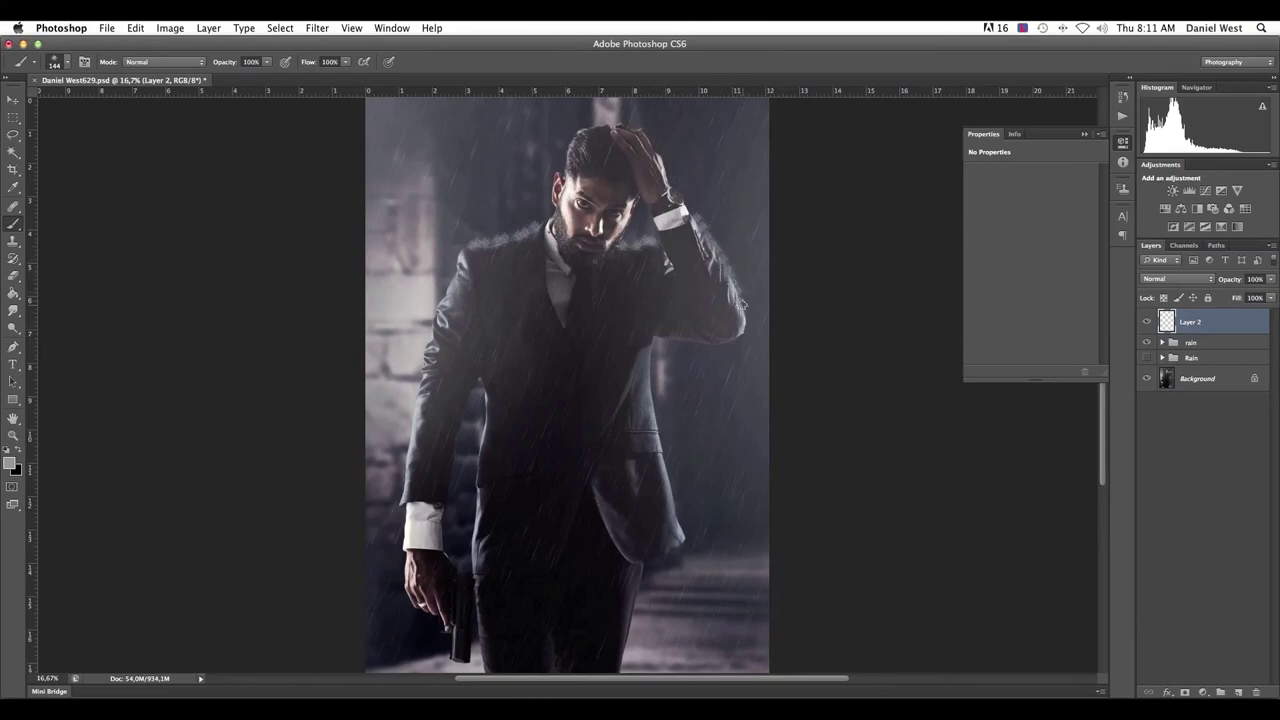
{"action": "left_click_drag", "start_coordinate": [689, 208], "coordinate": [677, 187]}
{"action": "left_click_drag", "start_coordinate": [1271, 279], "coordinate": [1226, 293]}
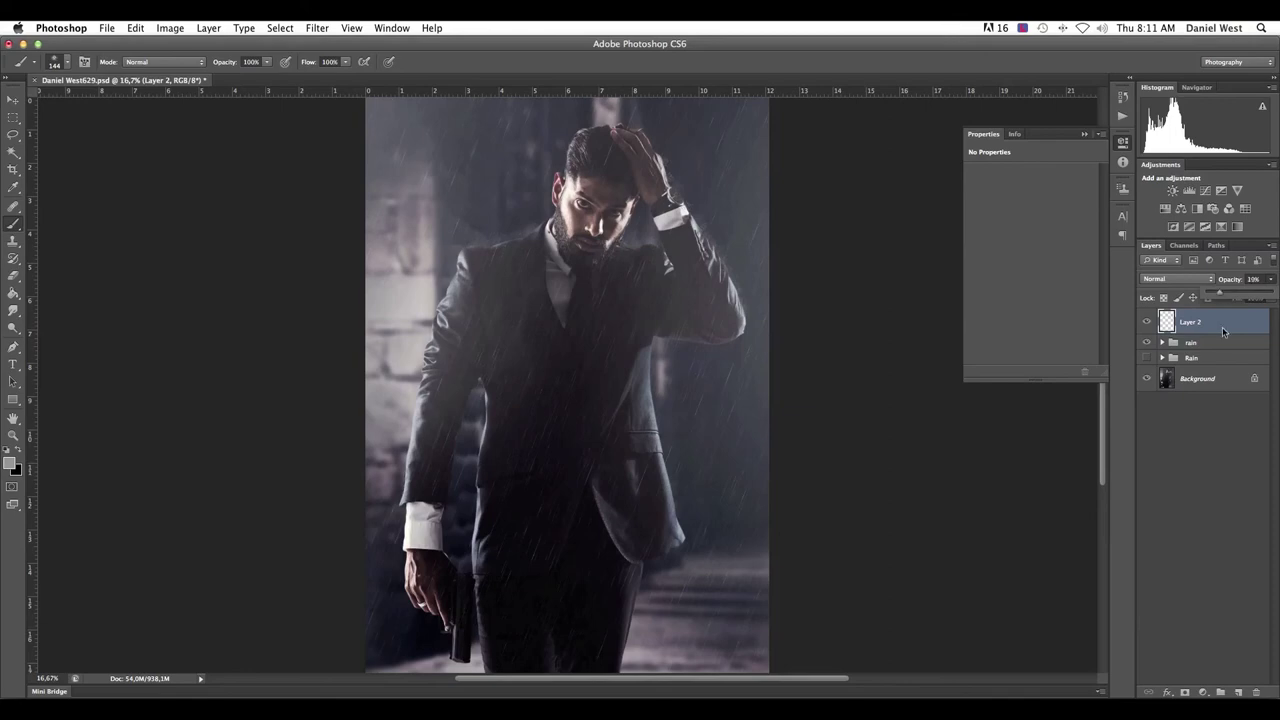
Add another new layer and pick the 59 splatter brush at about 384 px.
{"action": "left_click", "coordinate": [1239, 691]}
{"action": "right_click", "coordinate": [468, 170]}
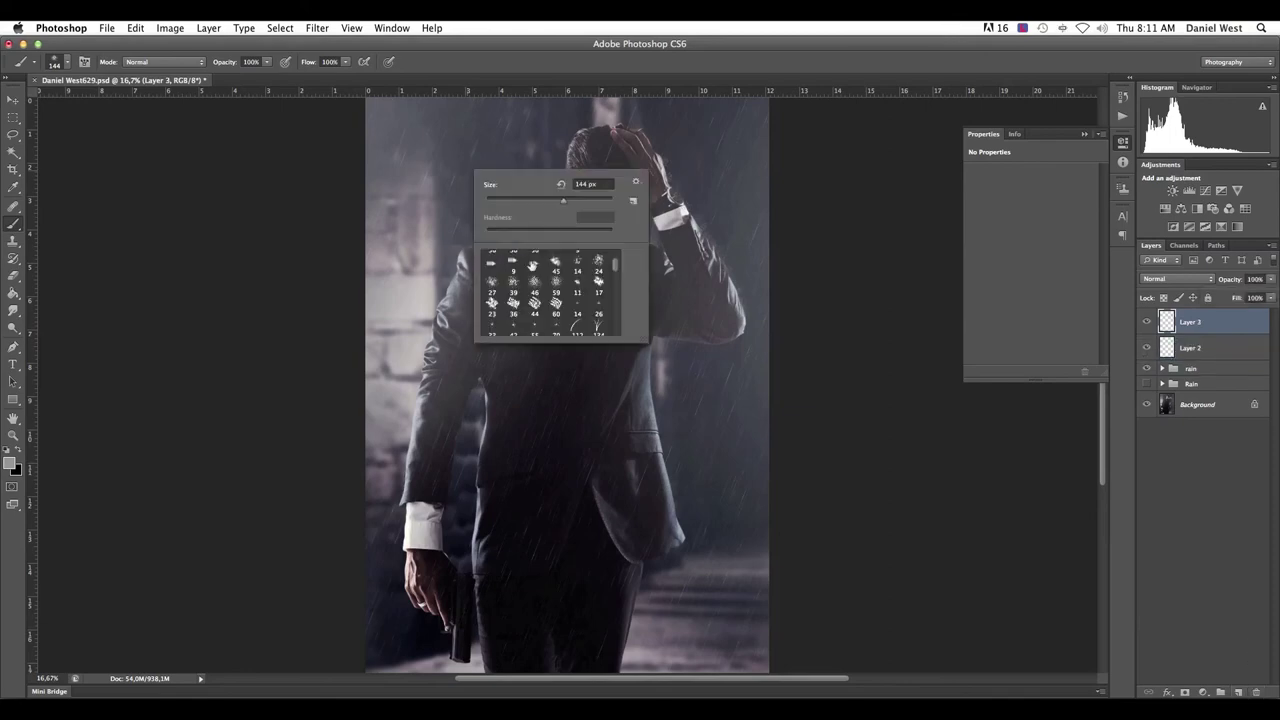
{"action": "left_click", "coordinate": [556, 283]}
{"action": "mouse_move", "coordinate": [518, 207]}
{"action": "left_mouse_down"}
{"action": "mouse_move", "coordinate": [584, 214]}
{"action": "mouse_move", "coordinate": [592, 186]}
{"action": "left_mouse_up"}
{"action": "key", "text": "Return"}
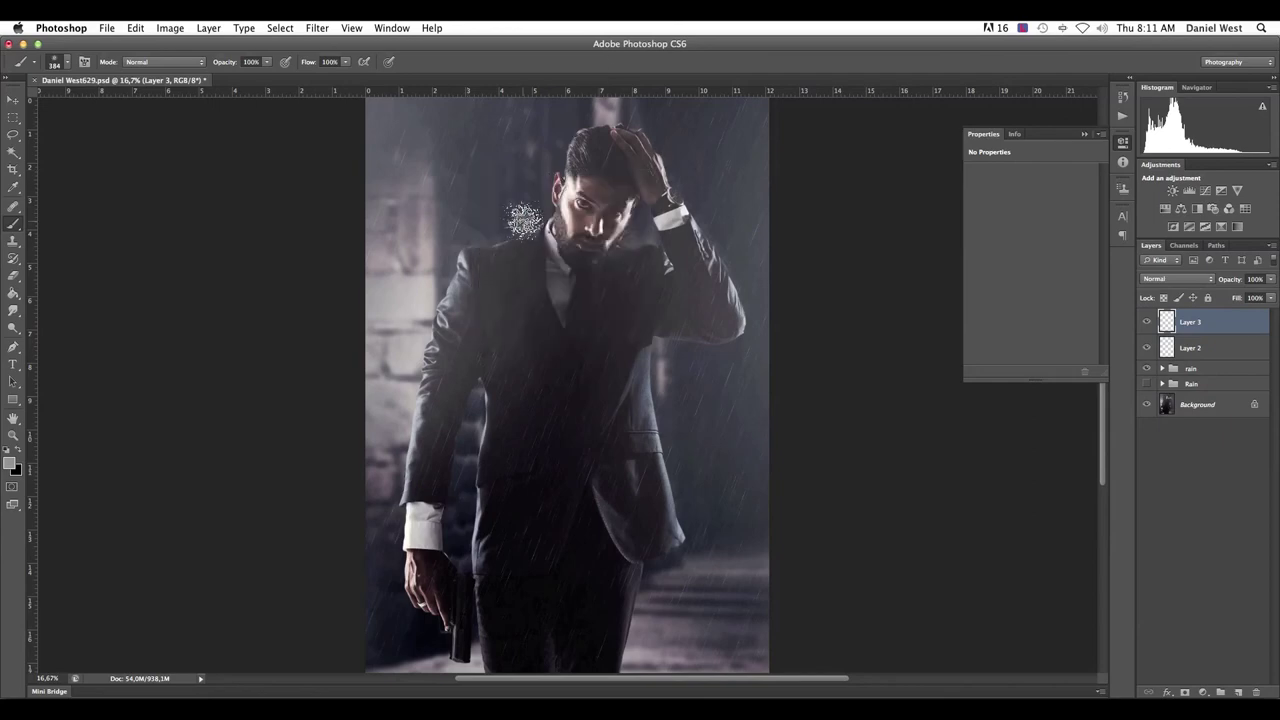
Paint splash spray at the collar, over the head and down the raised arm.
{"action": "left_click", "coordinate": [490, 236]}
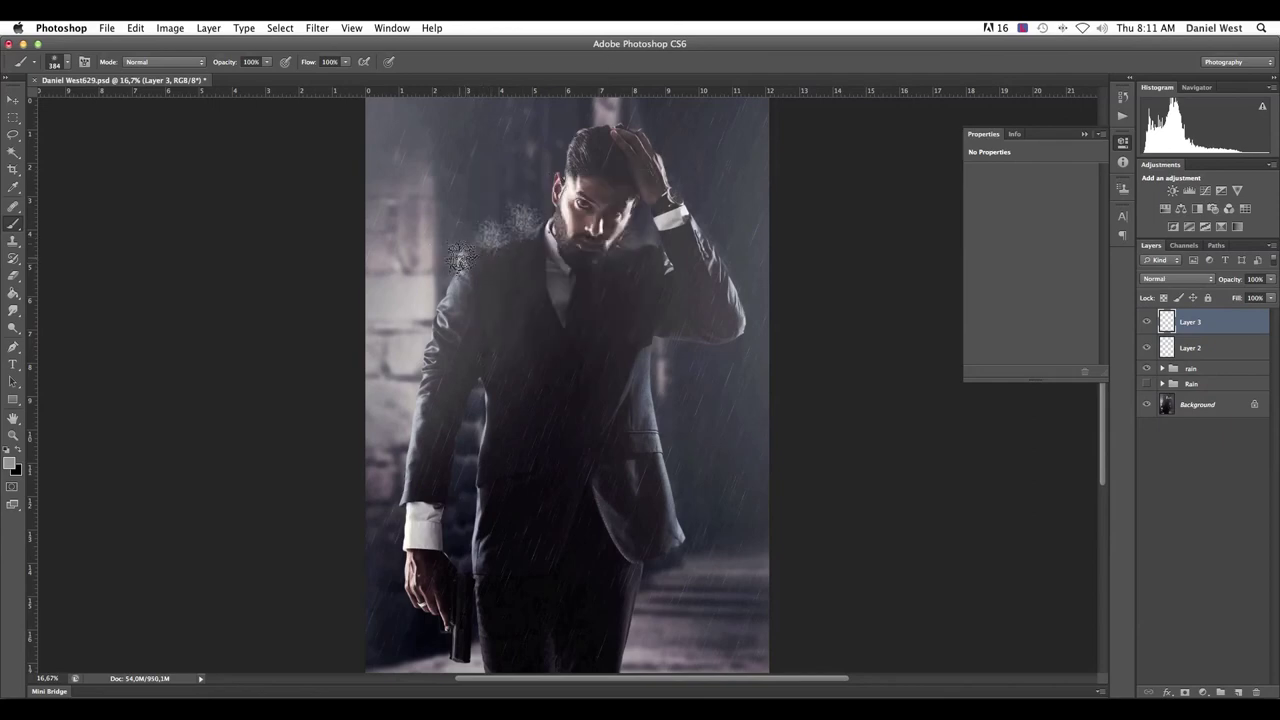
{"action": "left_click", "coordinate": [595, 122]}
{"action": "left_click_drag", "start_coordinate": [618, 124], "coordinate": [730, 275]}
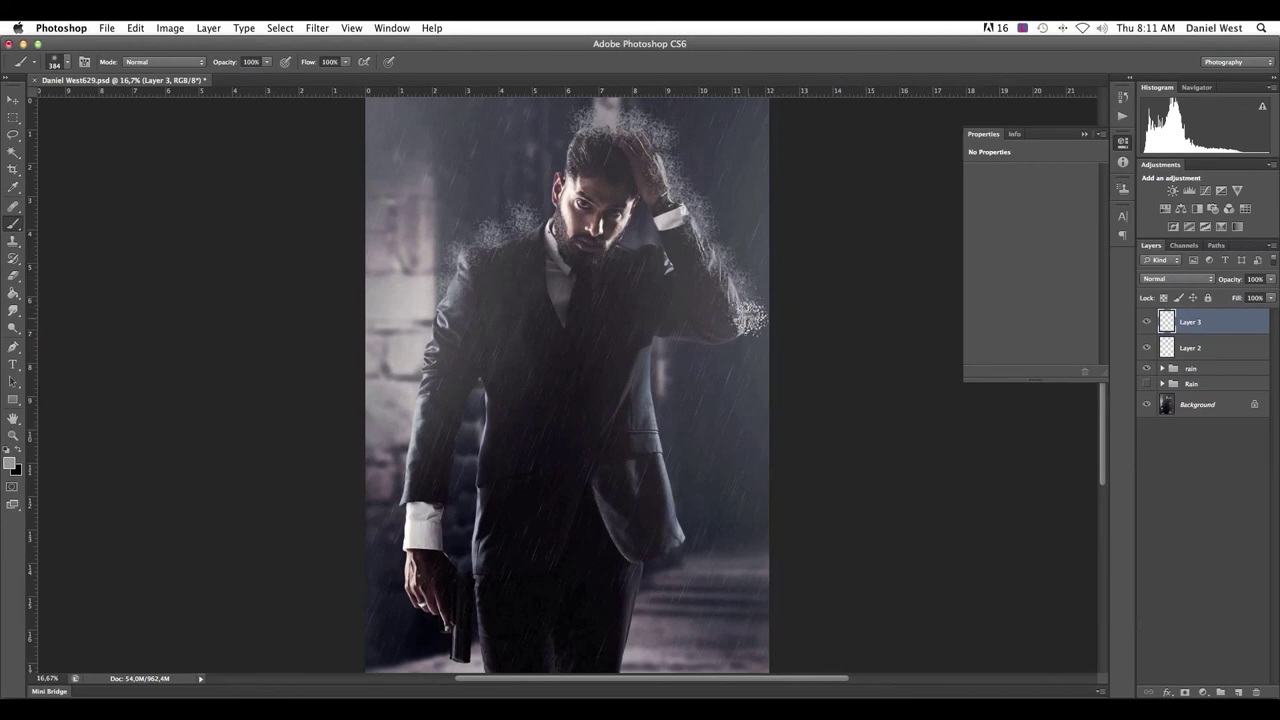
{"action": "left_click_drag", "start_coordinate": [731, 276], "coordinate": [752, 318]}
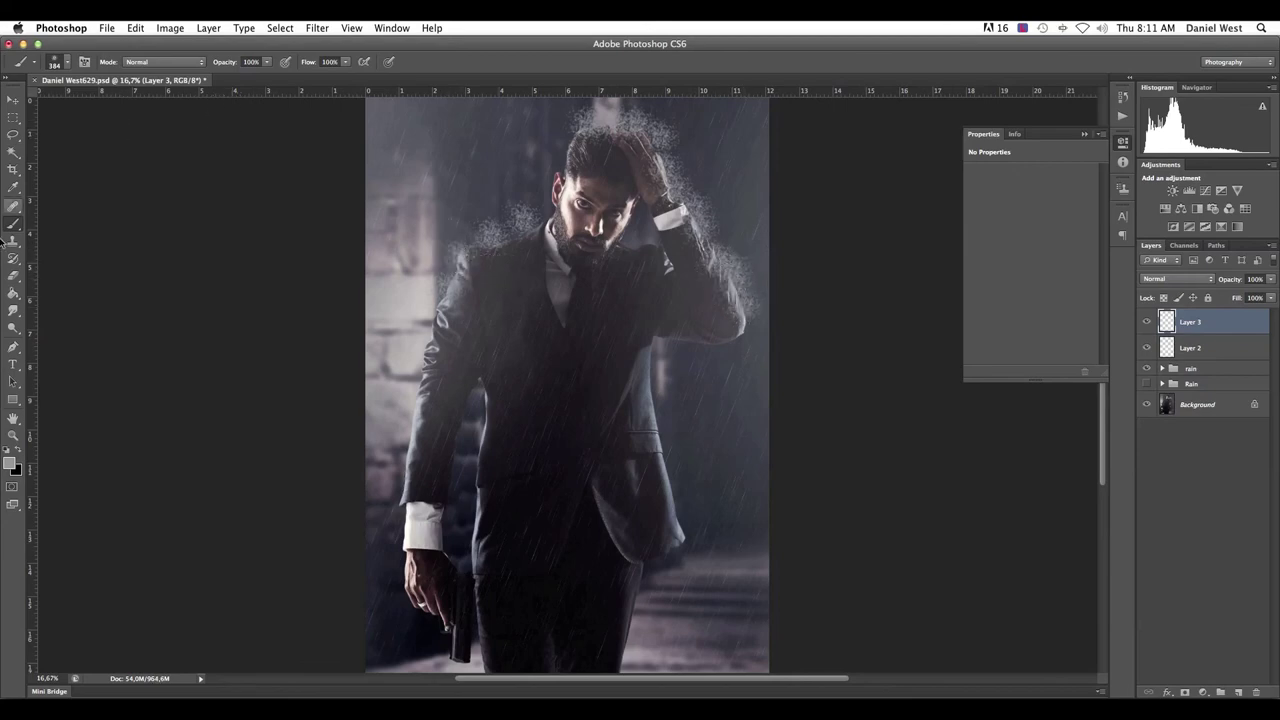
Switch to the Eraser and set a large eraser brush size.
{"action": "left_click", "coordinate": [13, 277]}
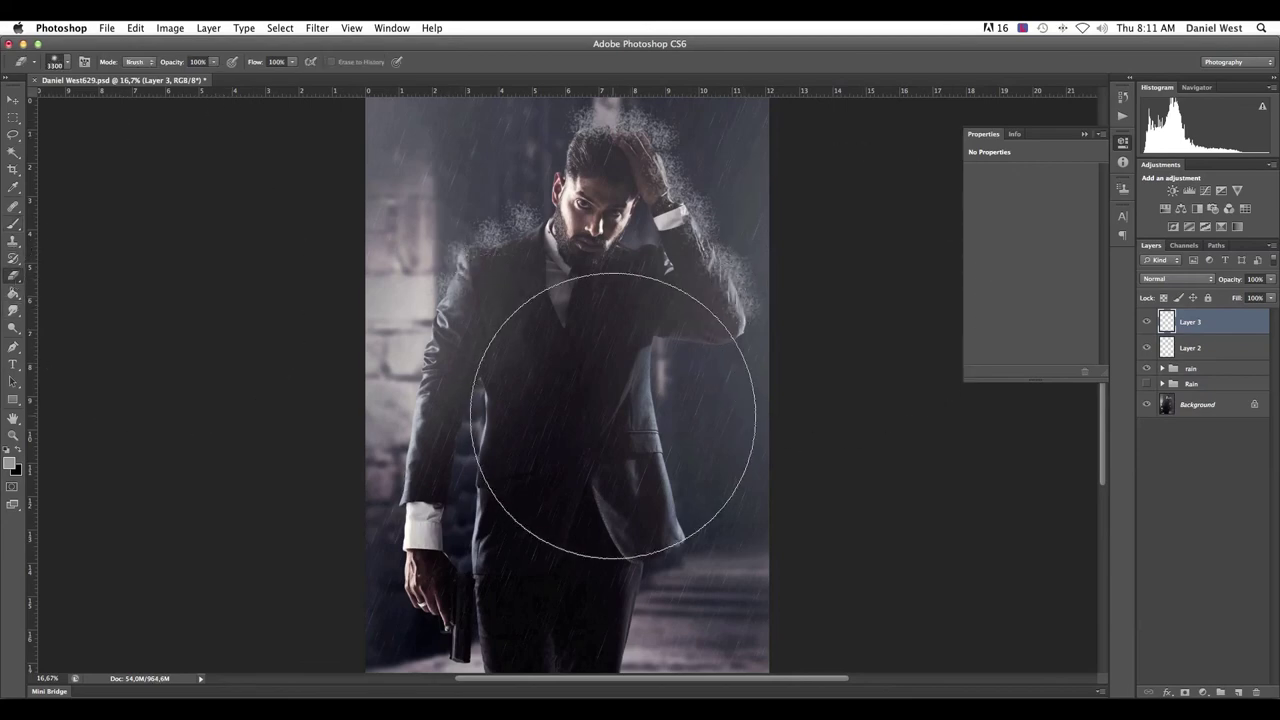
{"action": "key", "text": "bracketleft"}
{"action": "key", "text": "bracketleft"}
{"action": "key", "text": "bracketleft"}
{"action": "key", "text": "bracketleft"}
{"action": "key", "text": "bracketleft"}
{"action": "key", "text": "bracketleft"}
{"action": "key", "text": "bracketleft"}
{"action": "key", "text": "bracketleft"}
{"action": "key", "text": "bracketleft"}
{"action": "key", "text": "bracketleft"}
{"action": "key", "text": "bracketleft"}
{"action": "key", "text": "bracketleft"}
{"action": "key", "text": "bracketleft"}
{"action": "key", "text": "bracketleft"}
{"action": "key", "text": "bracketleft"}
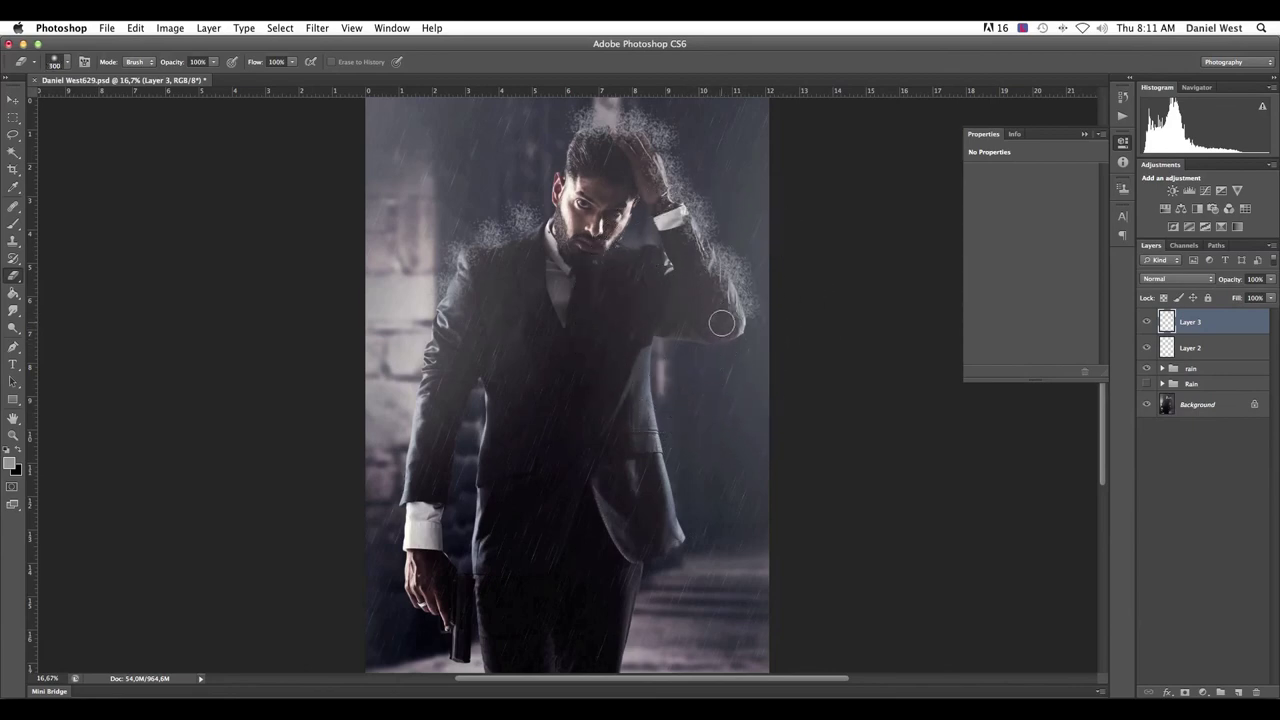
{"action": "right_click", "coordinate": [727, 325]}
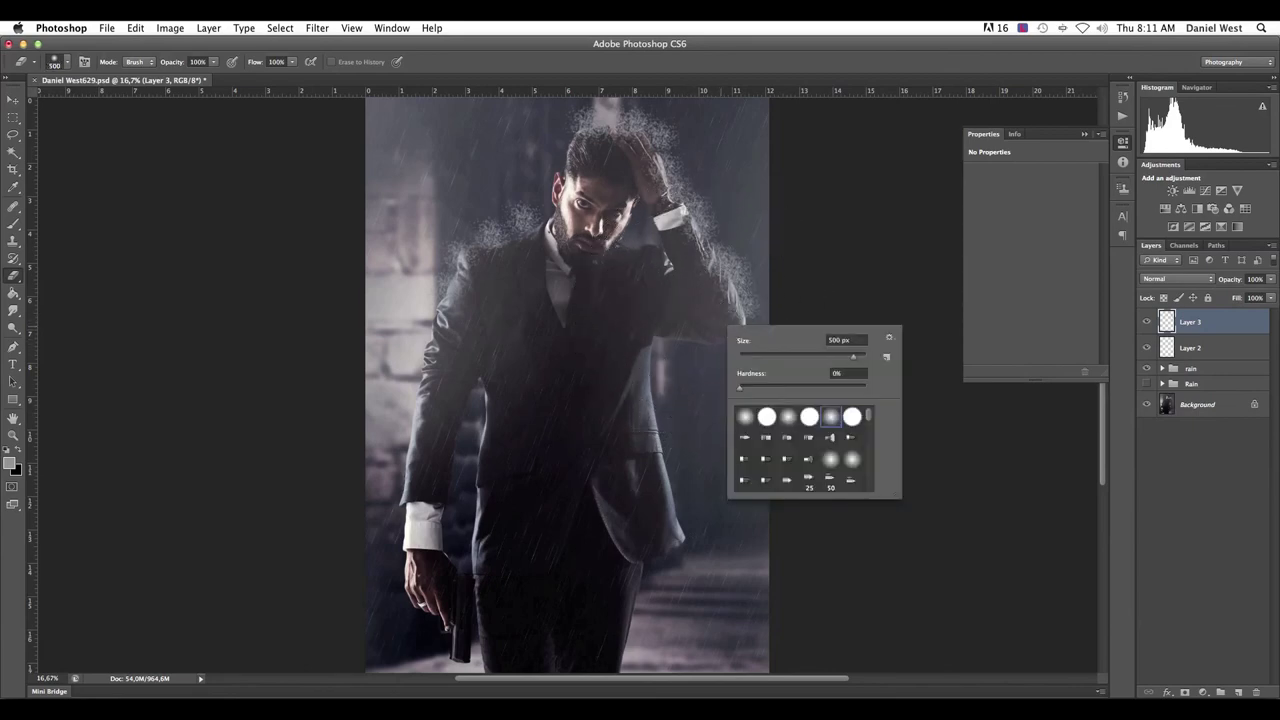
{"action": "left_click", "coordinate": [704, 288]}
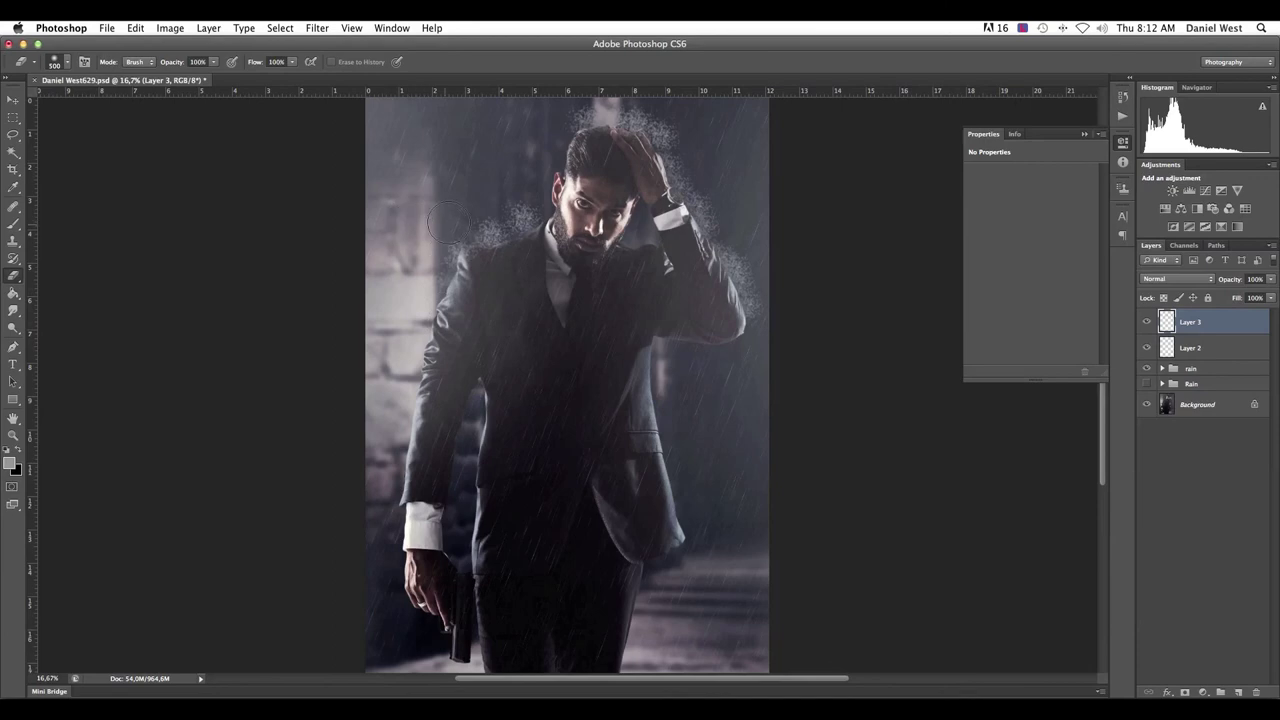
{"action": "right_click", "coordinate": [505, 195]}
{"action": "left_click_drag", "start_coordinate": [615, 237], "coordinate": [620, 237]}
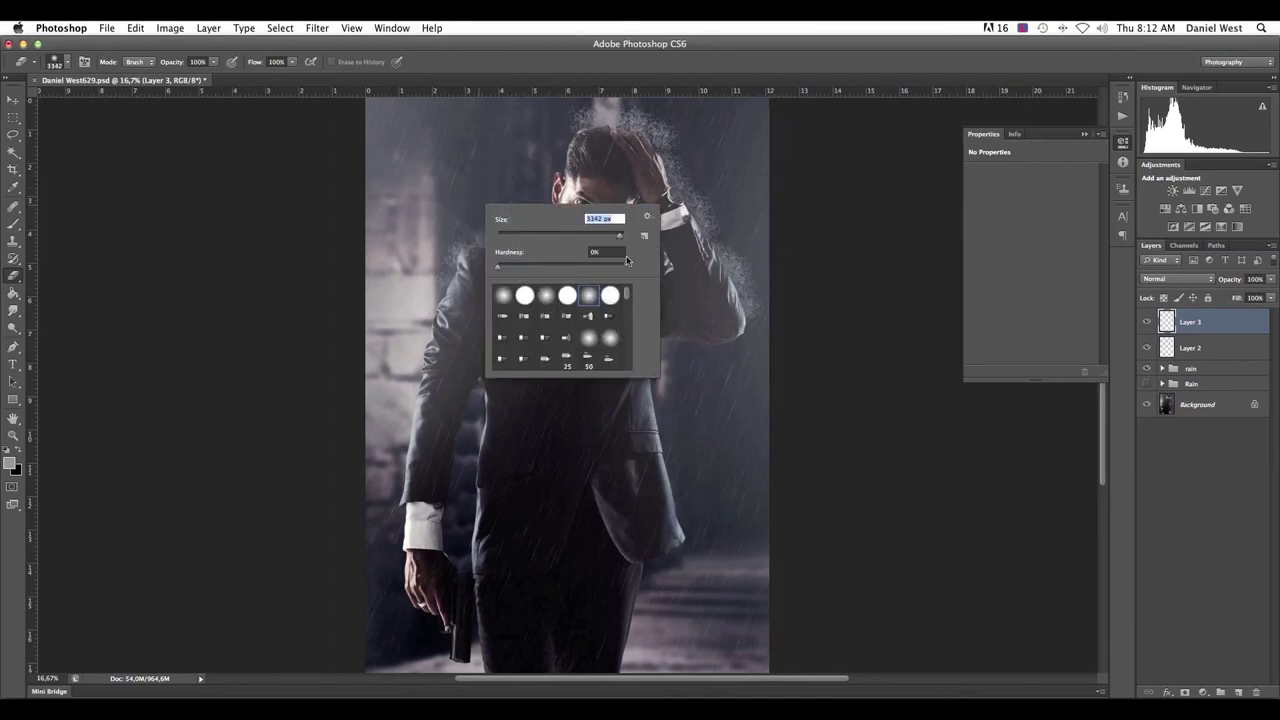
{"action": "left_click_drag", "start_coordinate": [624, 234], "coordinate": [609, 234]}
{"action": "left_click_drag", "start_coordinate": [612, 239], "coordinate": [621, 237]}
{"action": "left_click", "coordinate": [795, 163]}
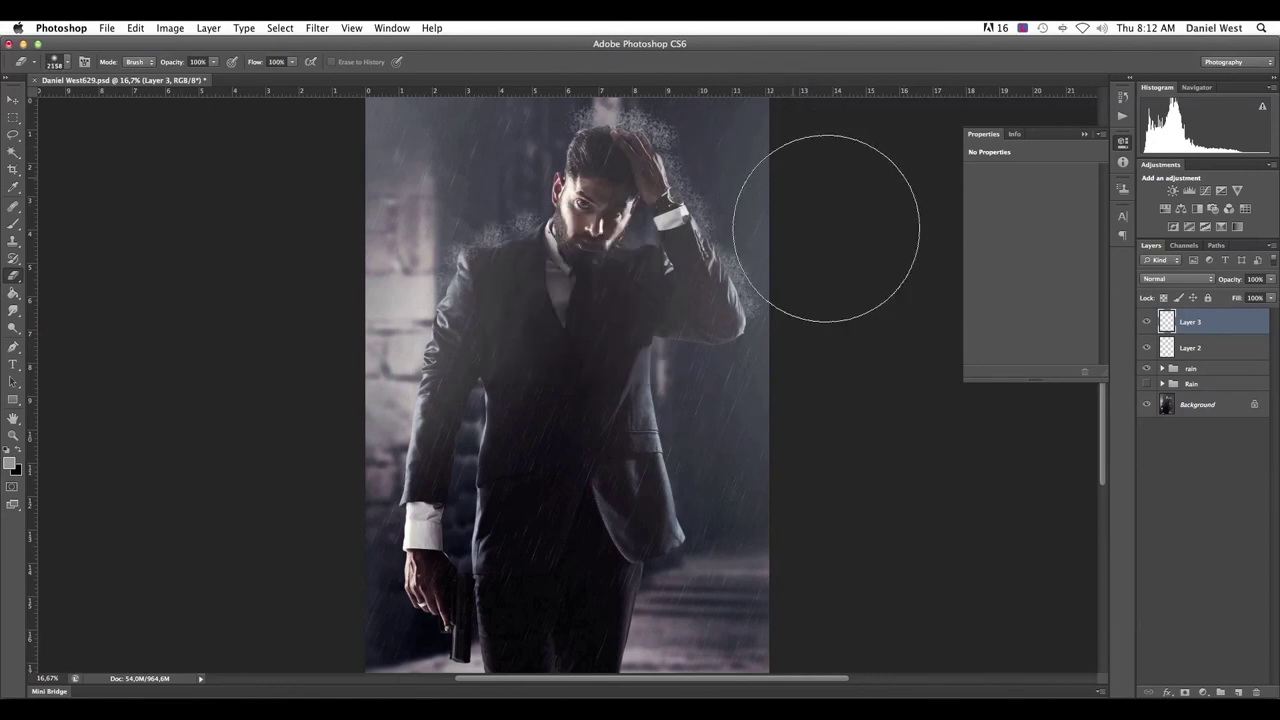
Erase the spray specks above the head and lower Layer 3's opacity to faint mist.
{"action": "key", "text": "bracketleft"}
{"action": "key", "text": "bracketleft"}
{"action": "key", "text": "bracketleft"}
{"action": "key", "text": "bracketleft"}
{"action": "key", "text": "bracketleft"}
{"action": "key", "text": "bracketleft"}
{"action": "key", "text": "bracketleft"}
{"action": "key", "text": "bracketleft"}
{"action": "key", "text": "bracketleft"}
{"action": "key", "text": "bracketleft"}
{"action": "key", "text": "bracketleft"}
{"action": "key", "text": "bracketleft"}
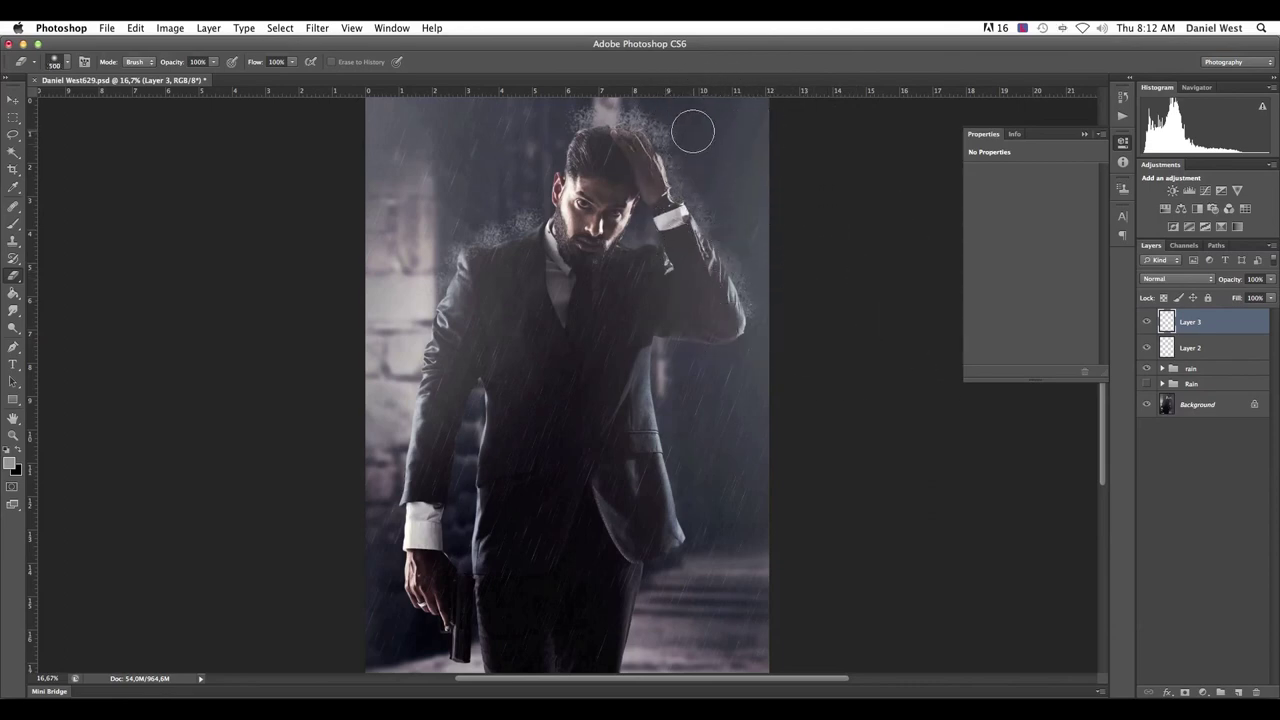
{"action": "left_click_drag", "start_coordinate": [604, 88], "coordinate": [690, 123]}
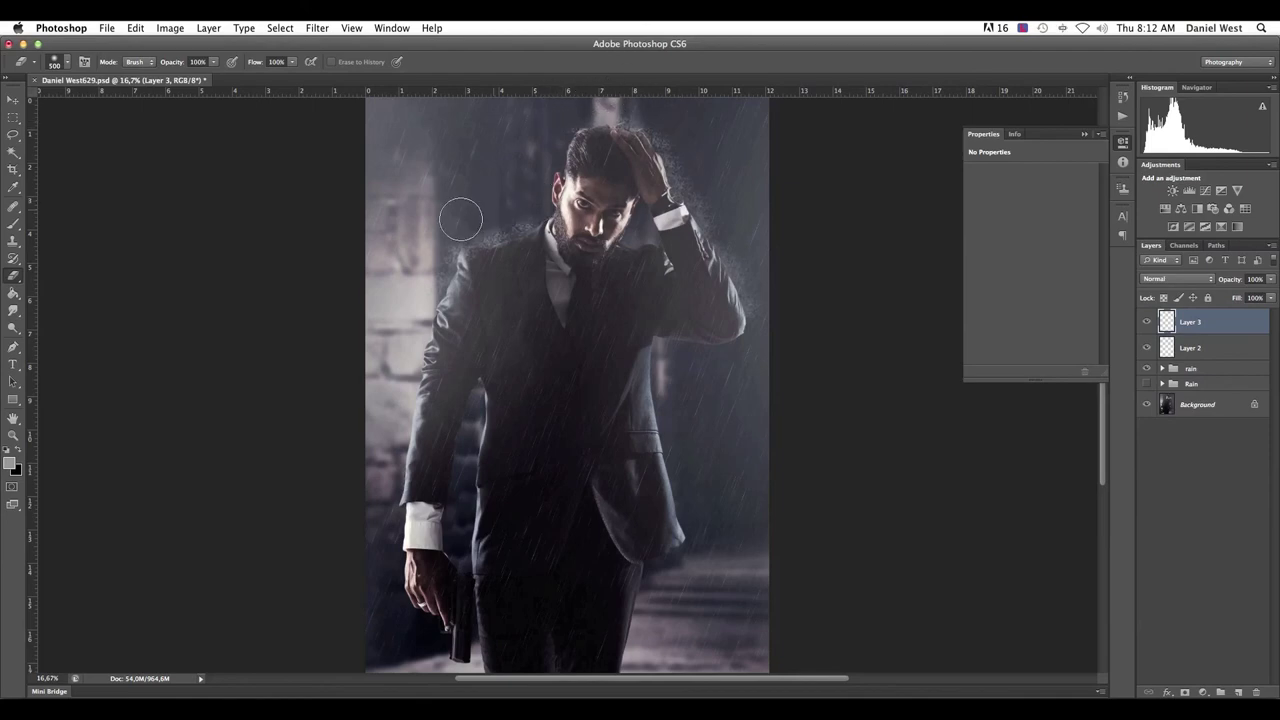
{"action": "left_click_drag", "start_coordinate": [1270, 279], "coordinate": [1231, 296]}
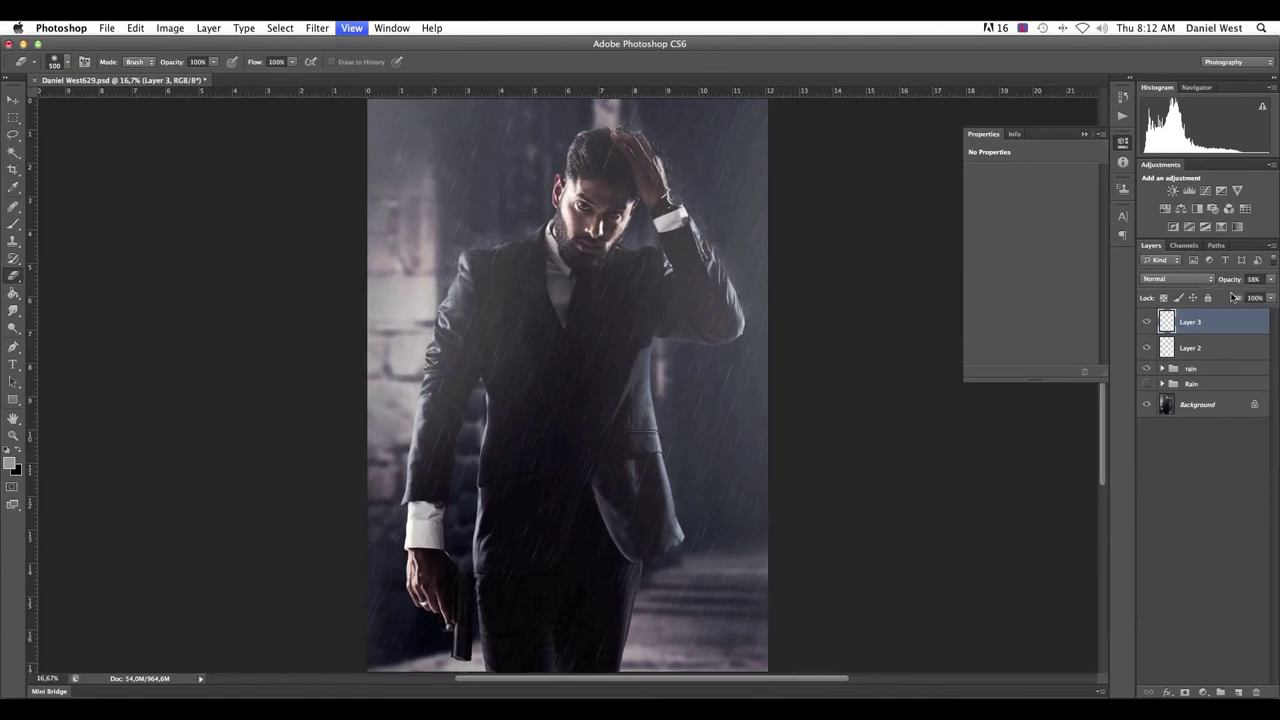
Compare the image without the rain streaks and collapse the Properties panel.
{"action": "key", "text": "super+minus"}
{"action": "key", "text": "super+plus"}
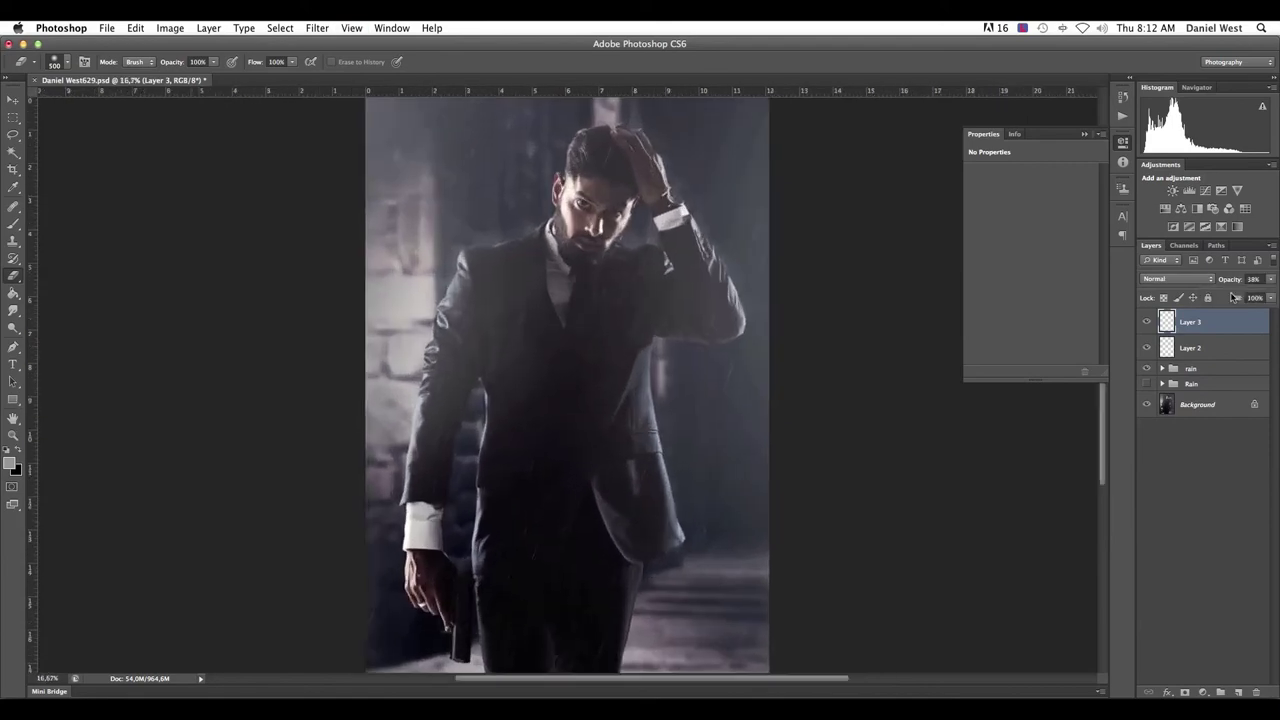
{"action": "left_click", "coordinate": [1084, 133]}
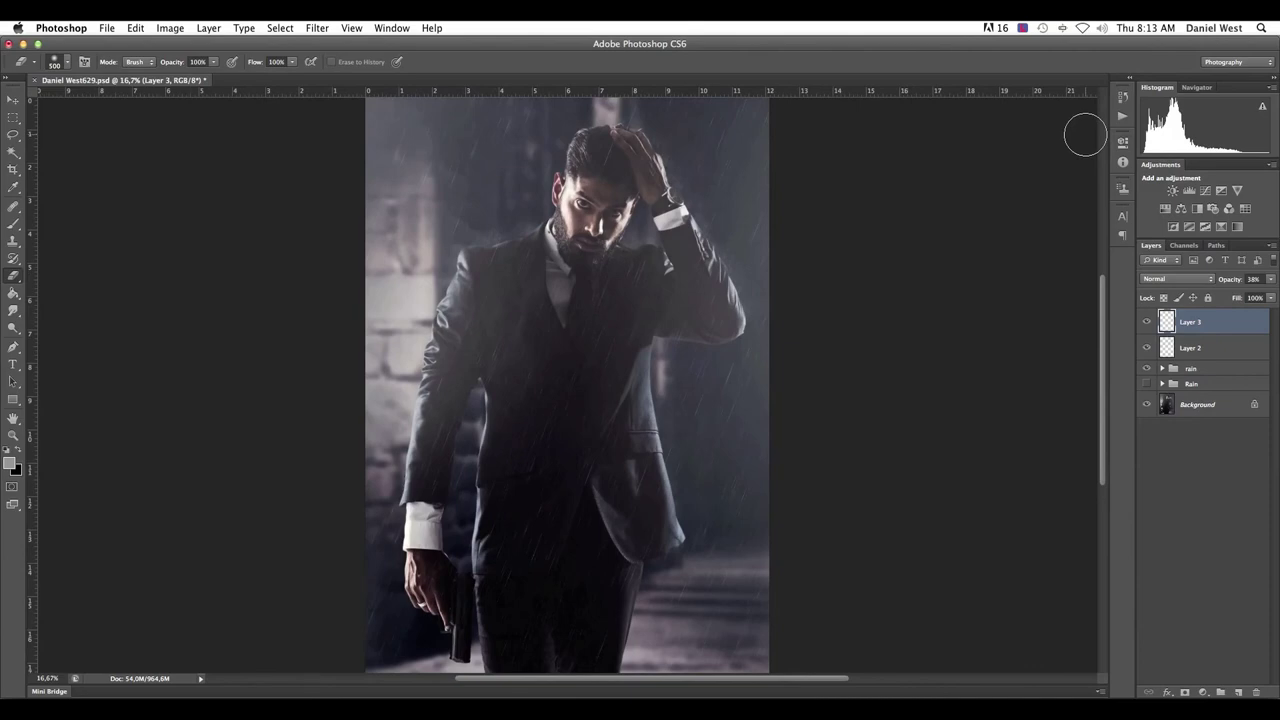